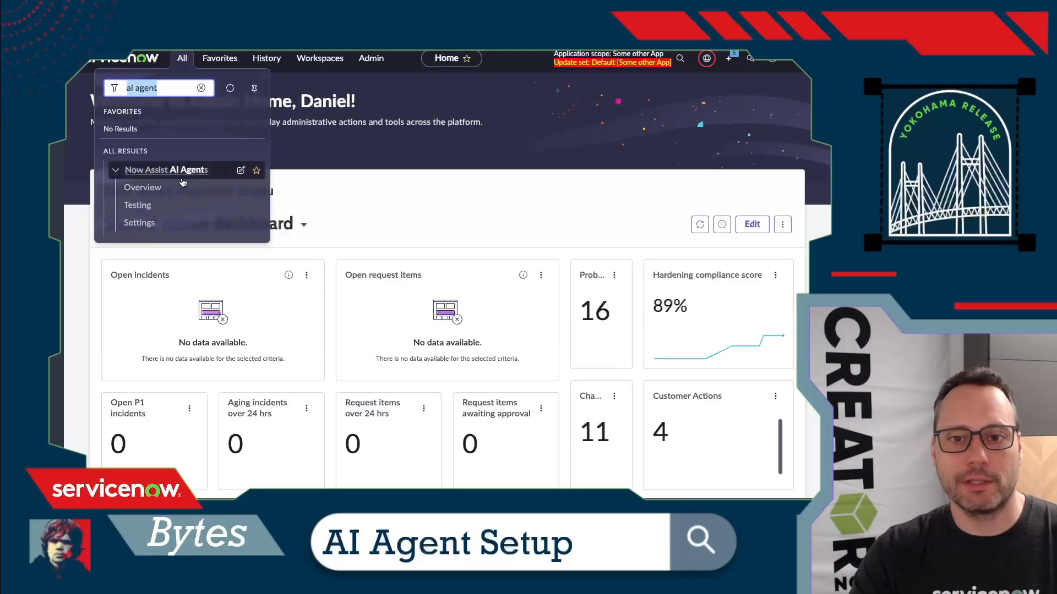
Step: Open the Now Assist AI Agents overview and review the list of existing AI agents
click(142, 188)
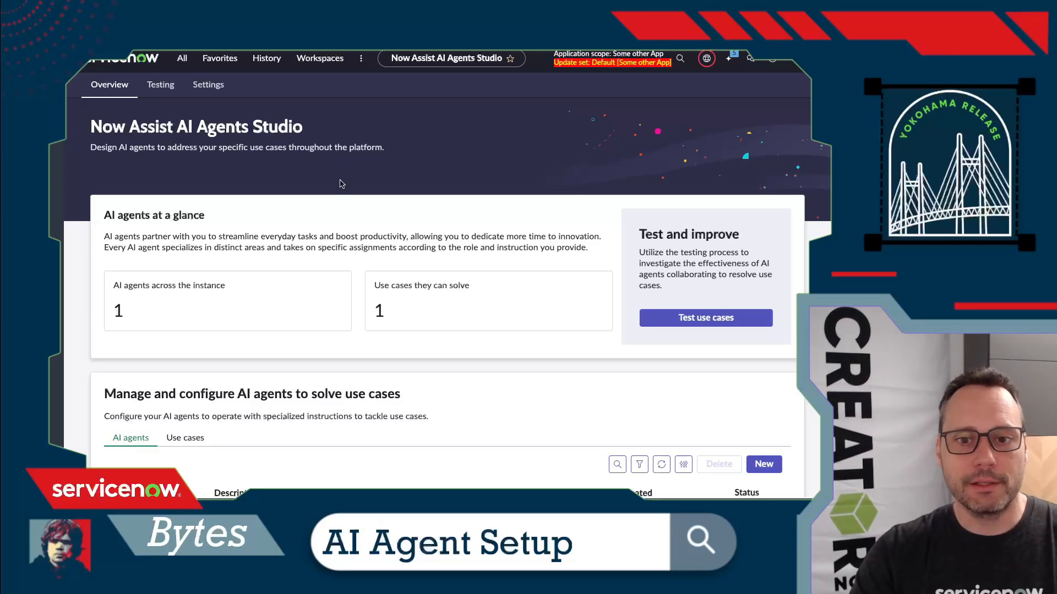
scroll(329, 196, down, 3)
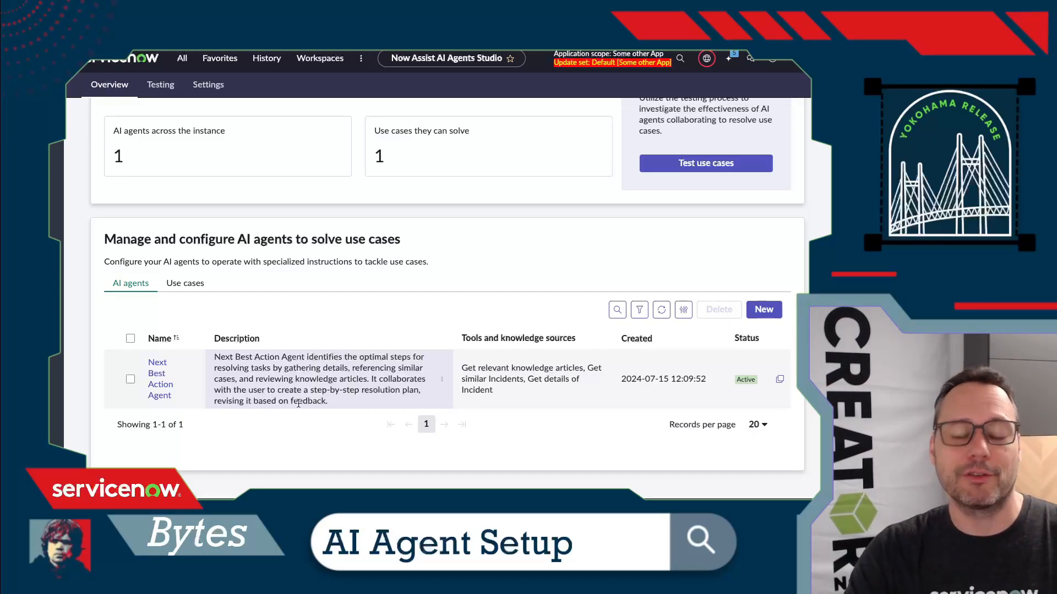
scroll(271, 385, up, 1)
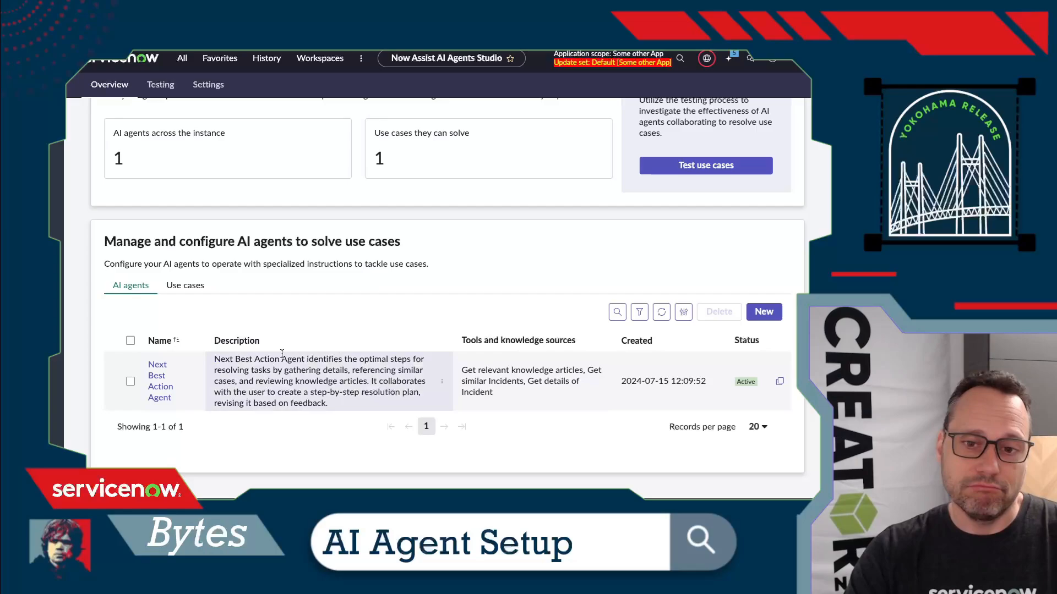
scroll(289, 352, up, 1)
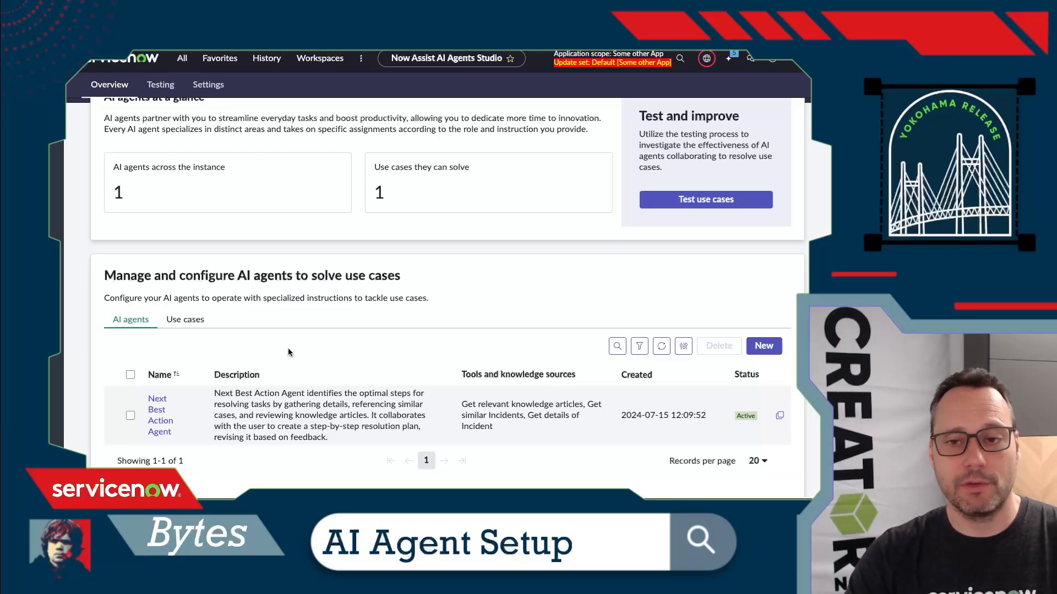
Step: Create a new AI agent named "Movie Search" with the description "Searches for Movie details using OMDB"
click(763, 347)
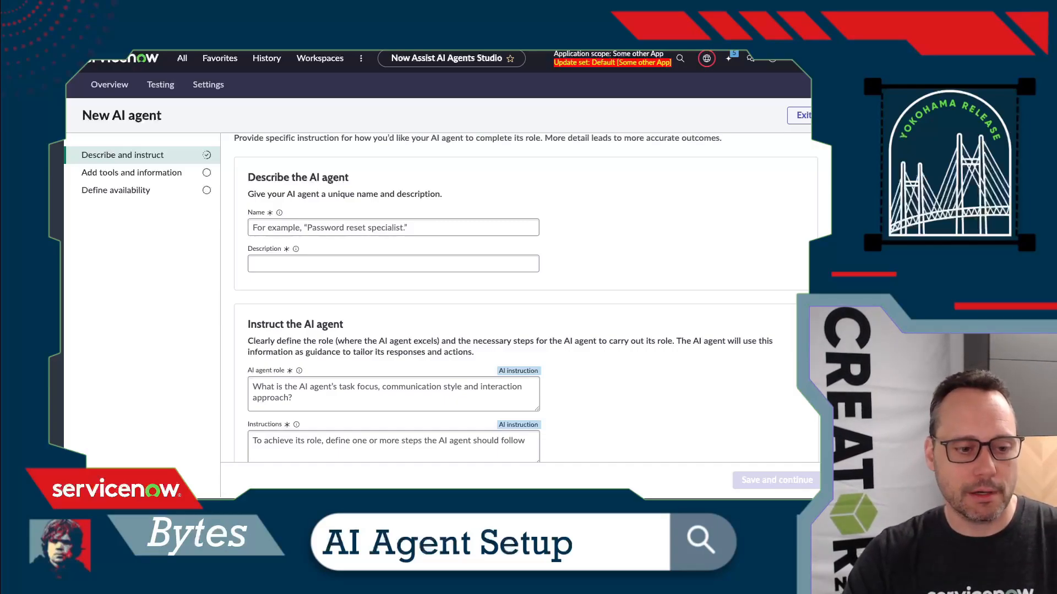
click(275, 228)
text(Movie Search)
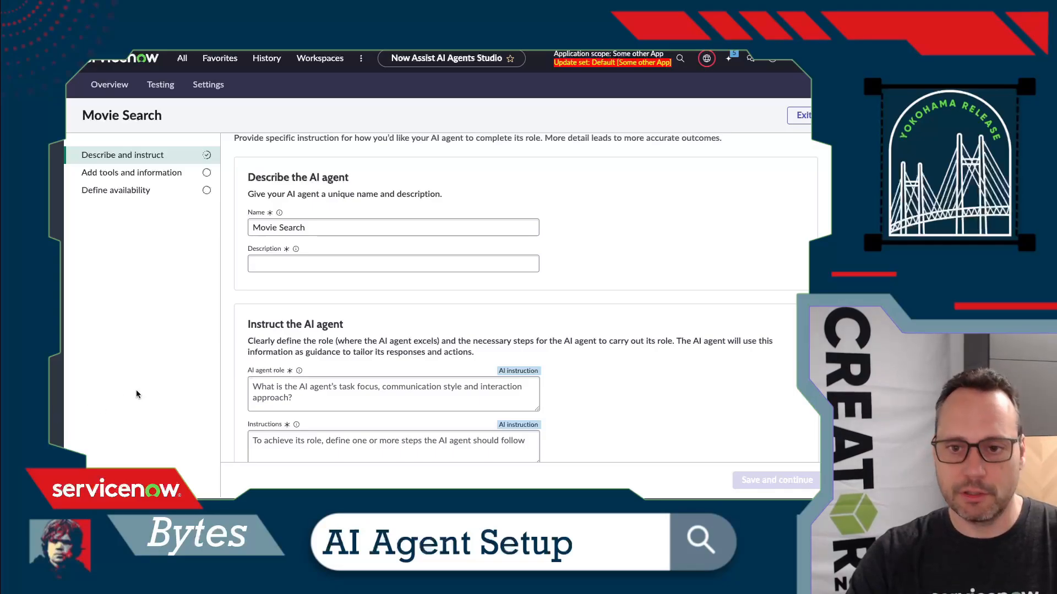
click(284, 263)
text(Searches for Movie details using OMDB)
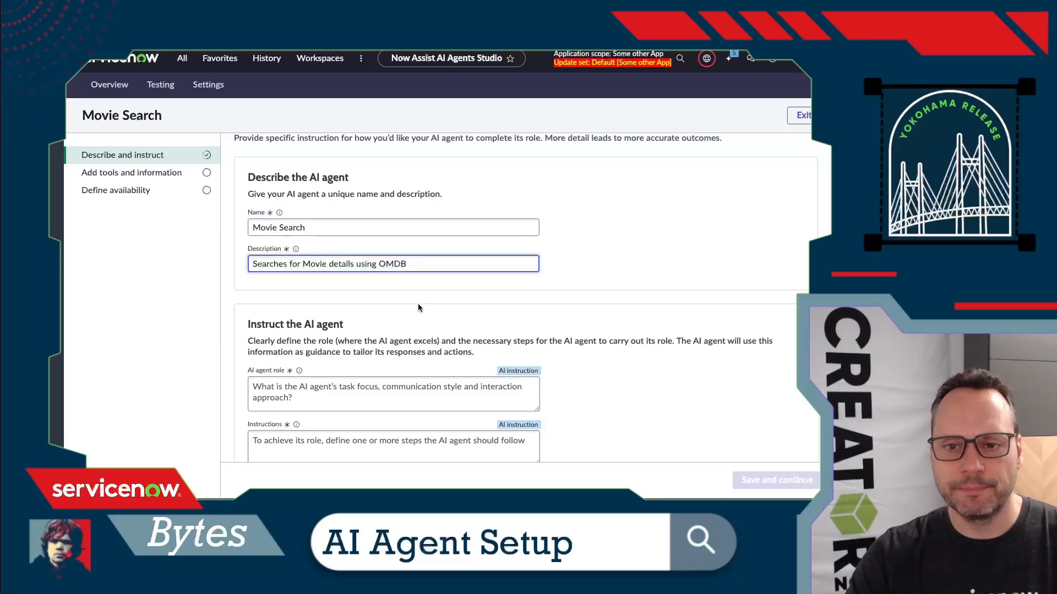
Step: Set the AI agent role to "You are a movie librarian helping to find details about movie records. You are polite but with a sense of humor."
scroll(418, 304, down, 1)
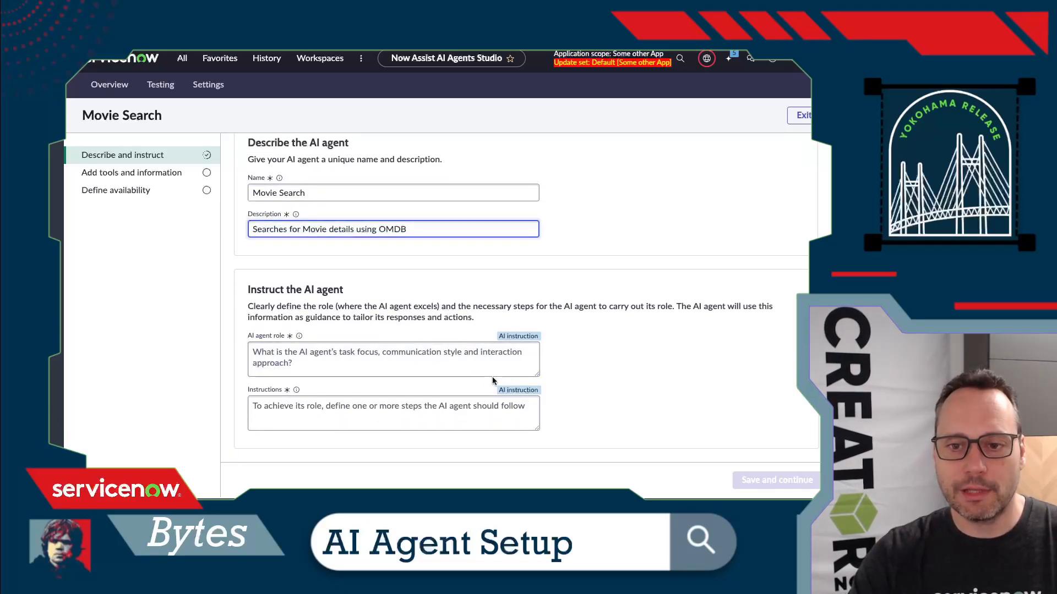
click(539, 375)
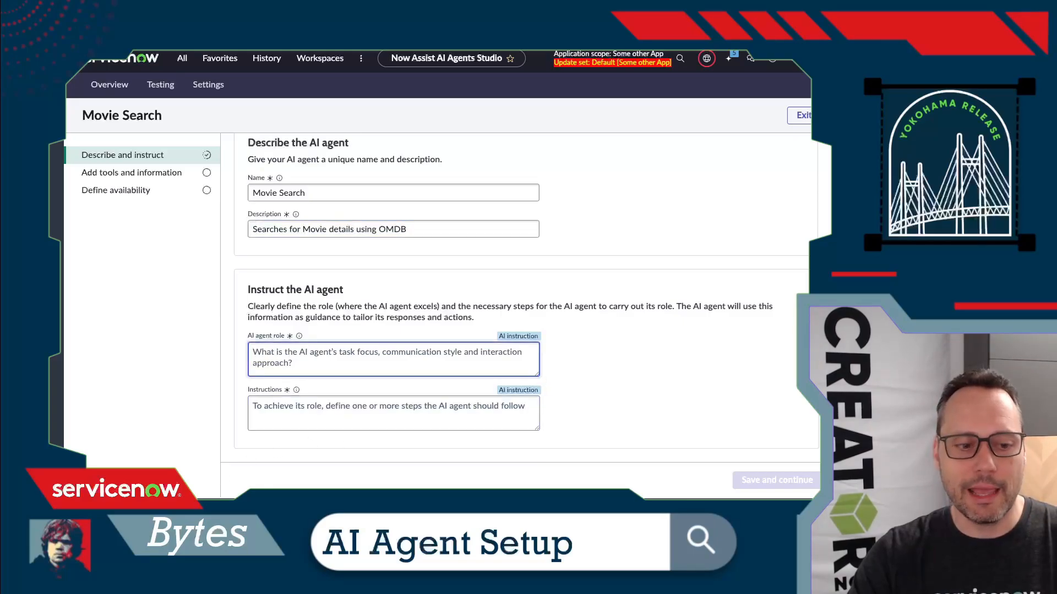
key(alt+Tab)
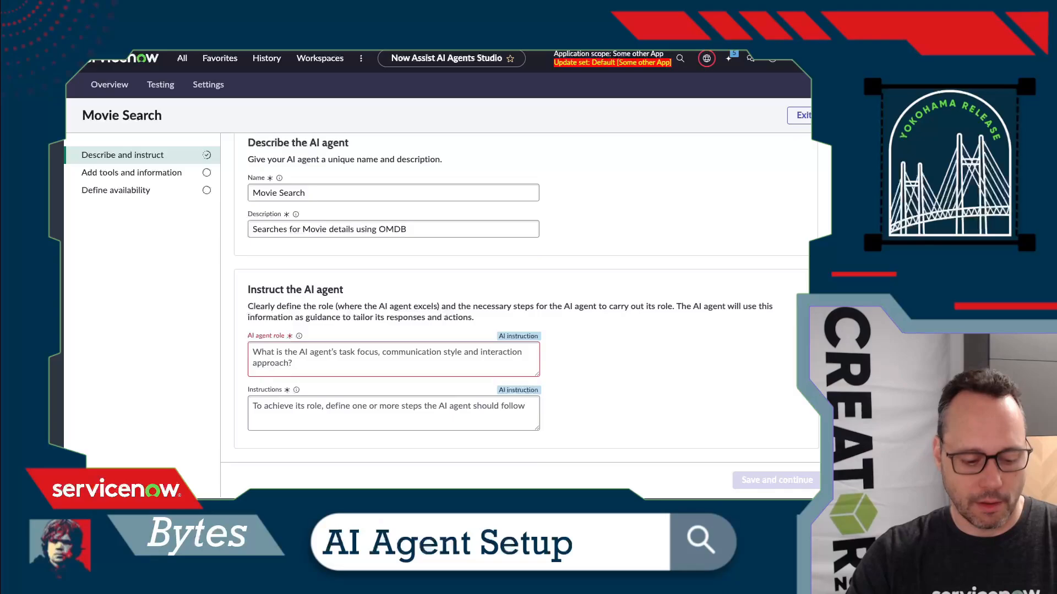
click(363, 351)
text(You are a movie librarian helping to find details about movie records. You are polite but with a sense of humor.)
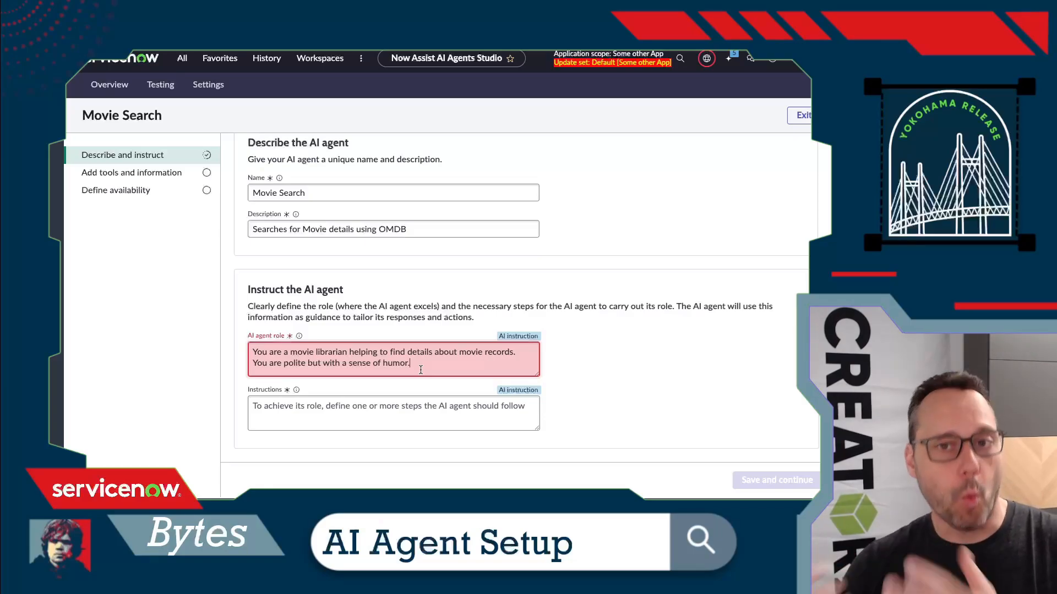
Step: Instruct the agent to ask for a movie, query the Open Movie Database, summarize matches and present the chosen movie's details, and save the page
click(362, 410)
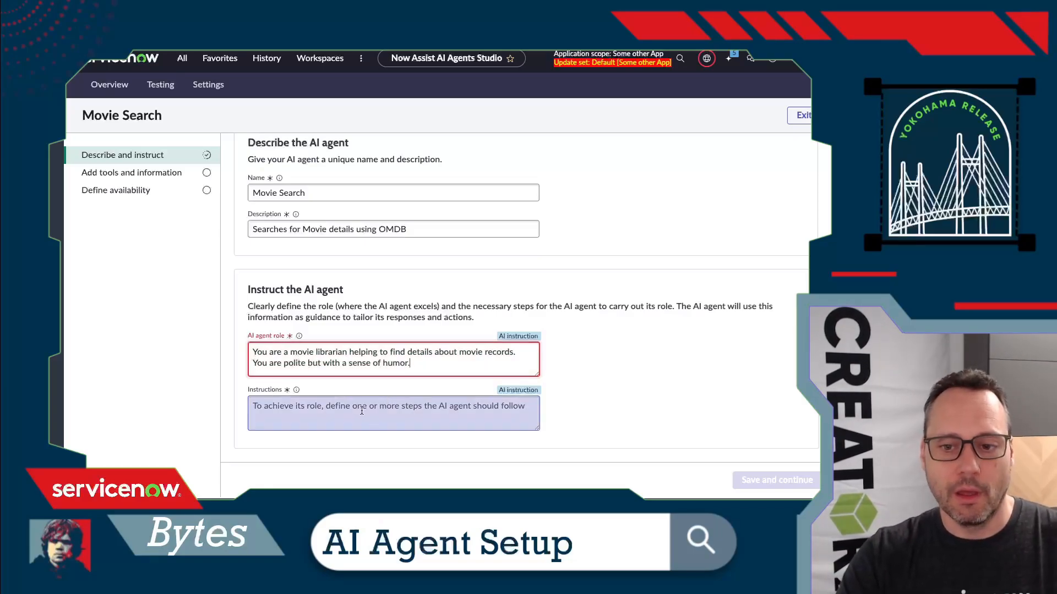
key(alt+Tab)
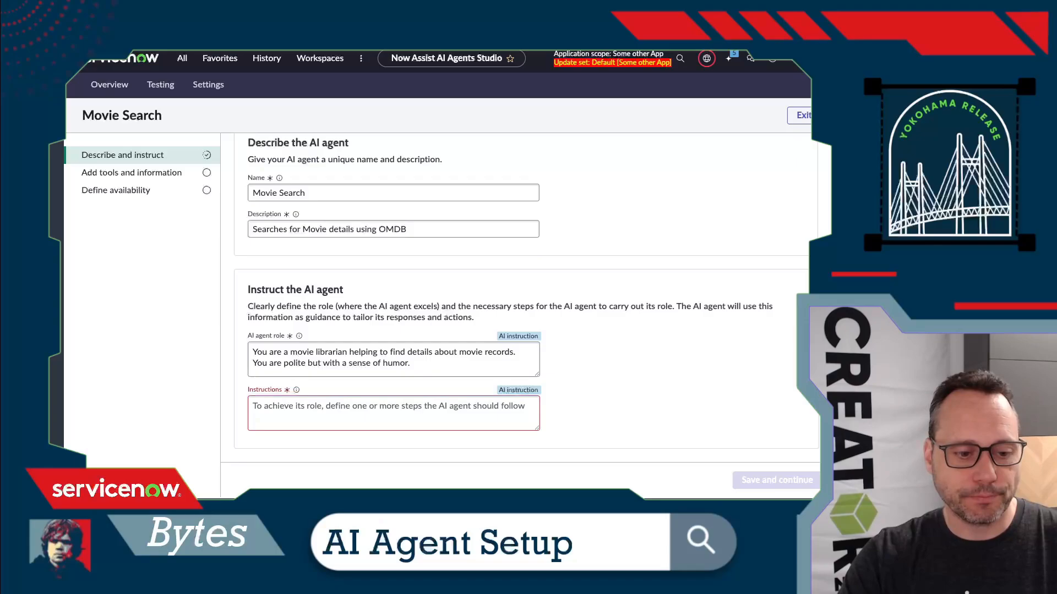
click(320, 414)
key(ctrl+v)
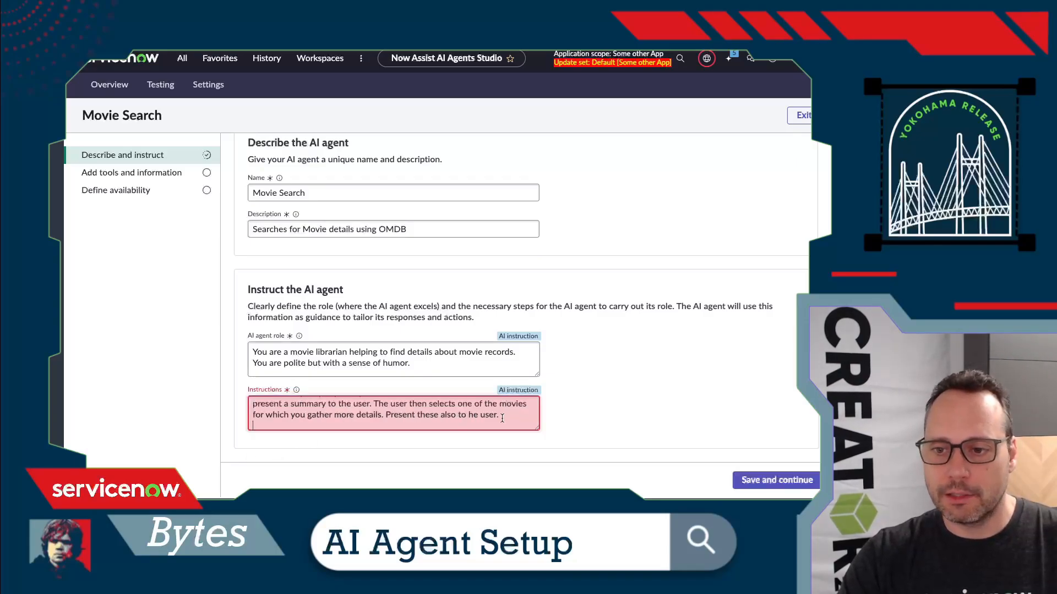
drag(539, 429, 536, 474)
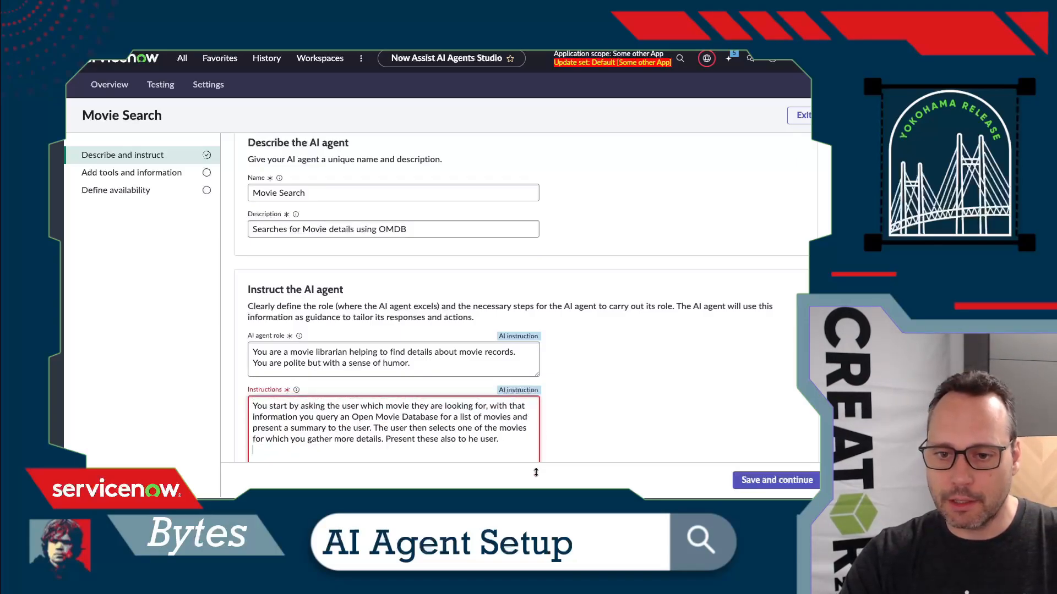
scroll(618, 412, down, 1)
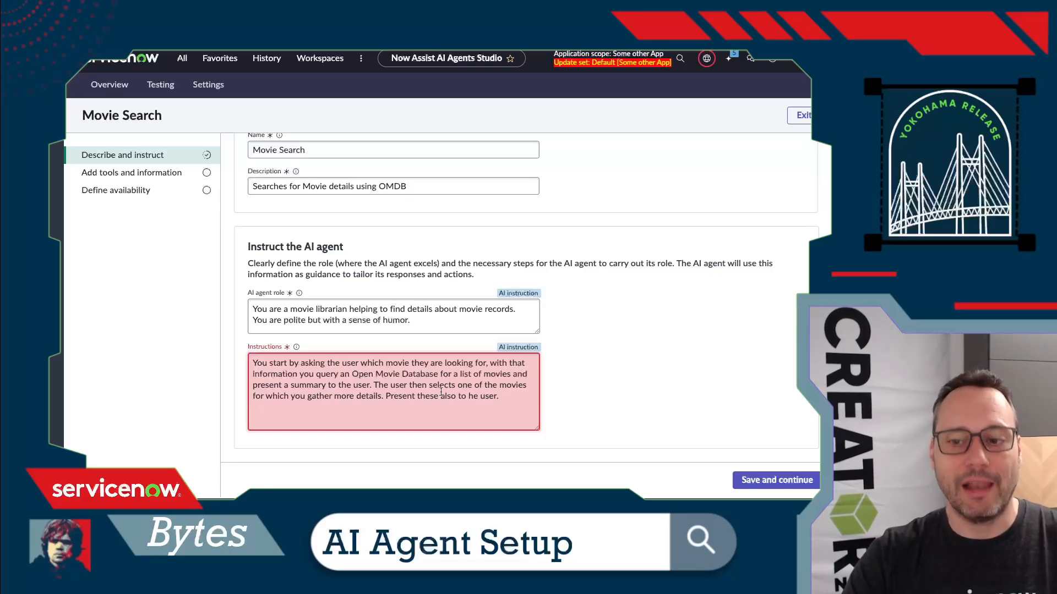
scroll(584, 281, up, 2)
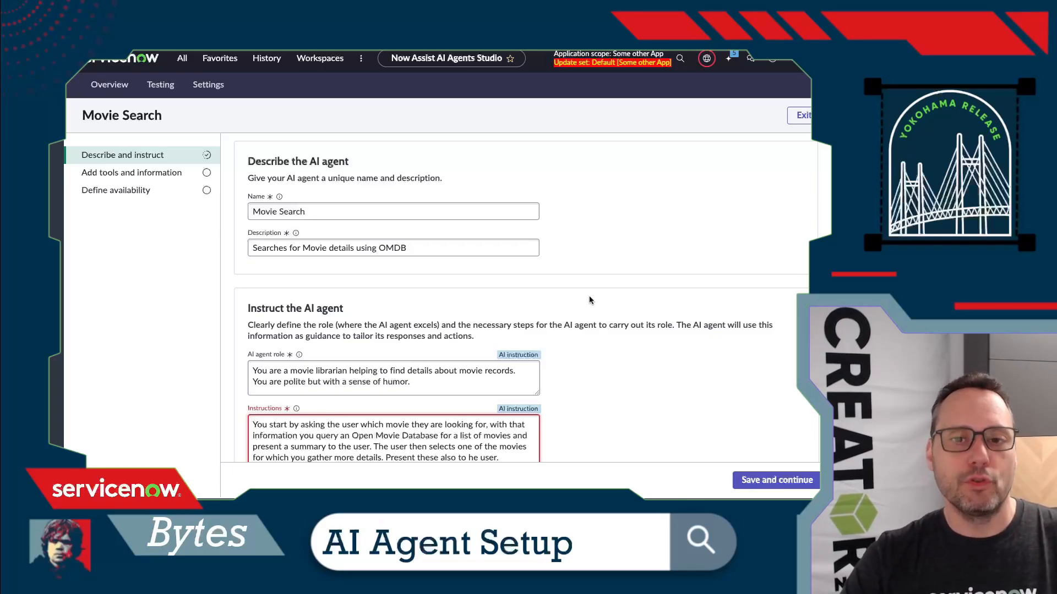
click(778, 484)
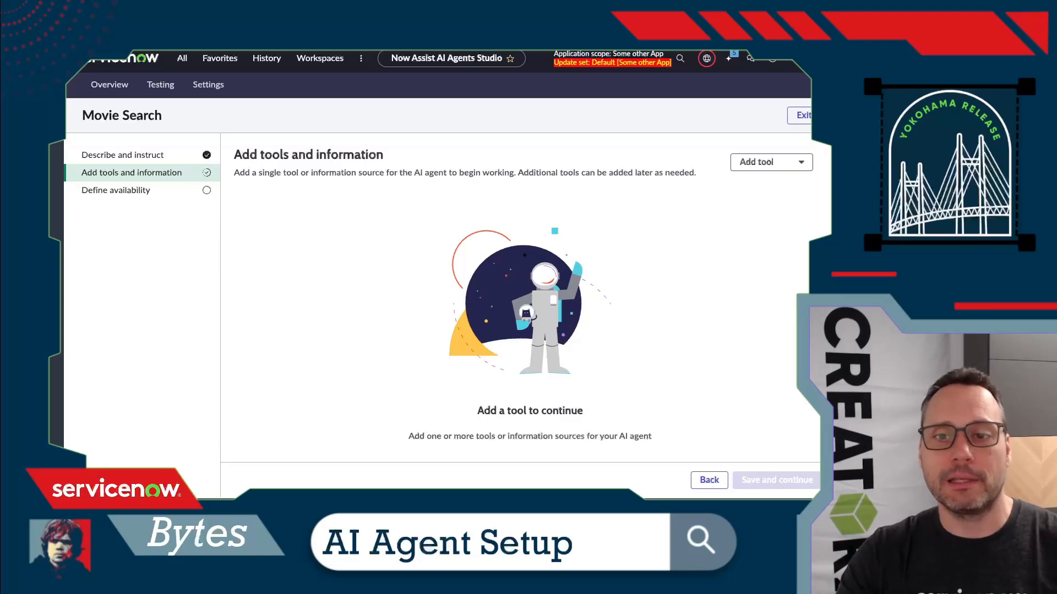
Step: Start adding a flow action tool to the Movie Search agent and choose Search By Title as its action
click(803, 165)
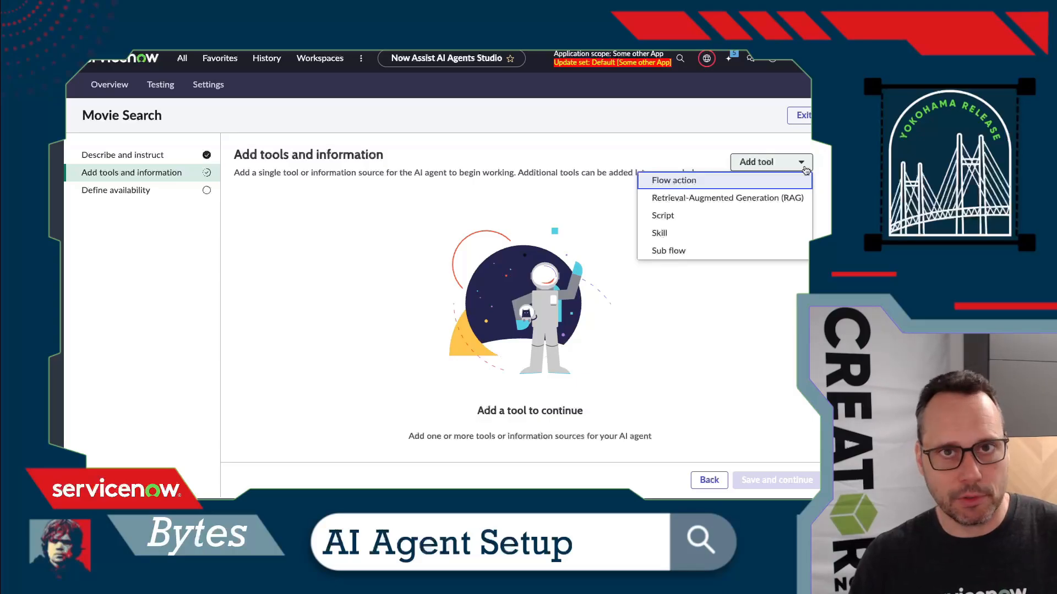
click(678, 186)
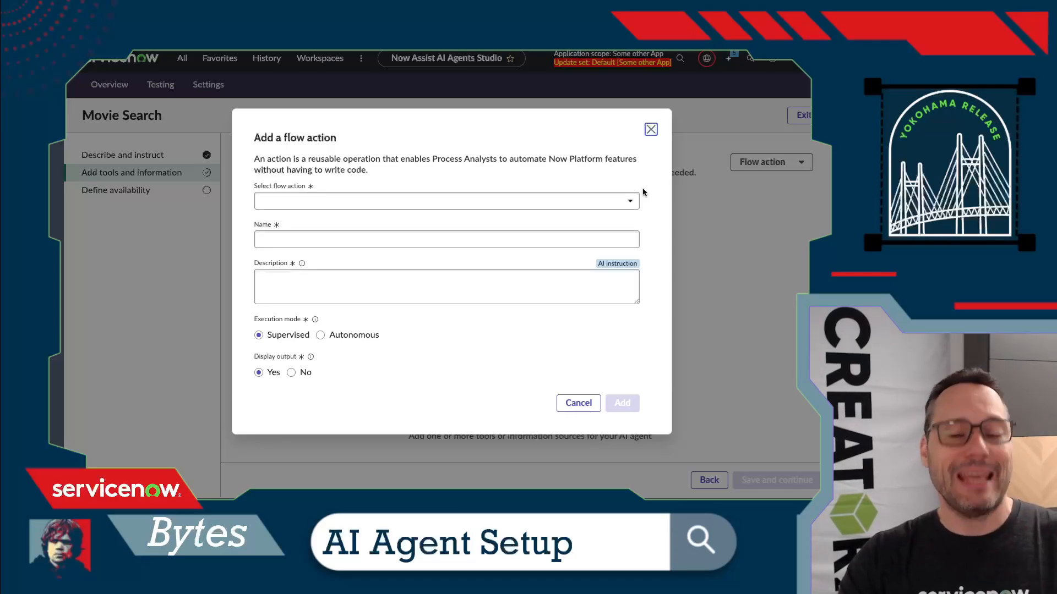
click(427, 203)
text(search)
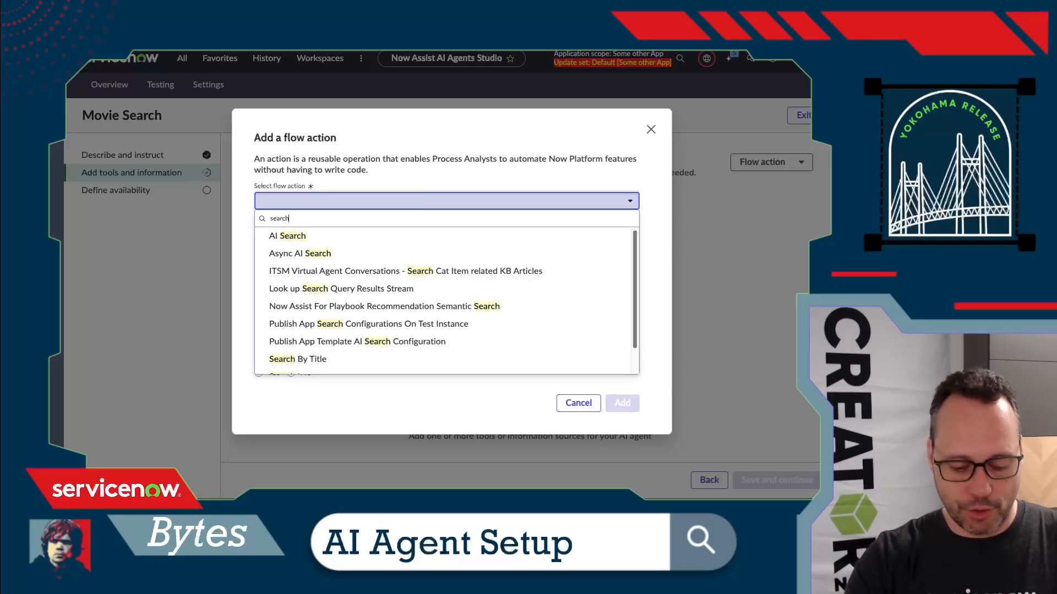
scroll(380, 358, down, 1)
click(380, 347)
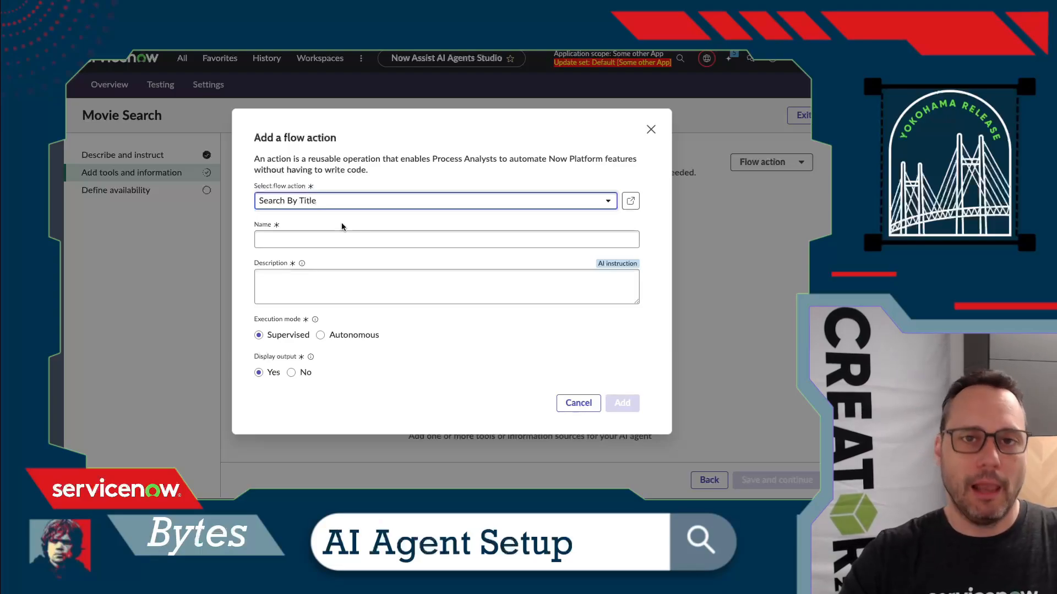
Step: Name the flow action tool "Search for movie by Title"
click(309, 238)
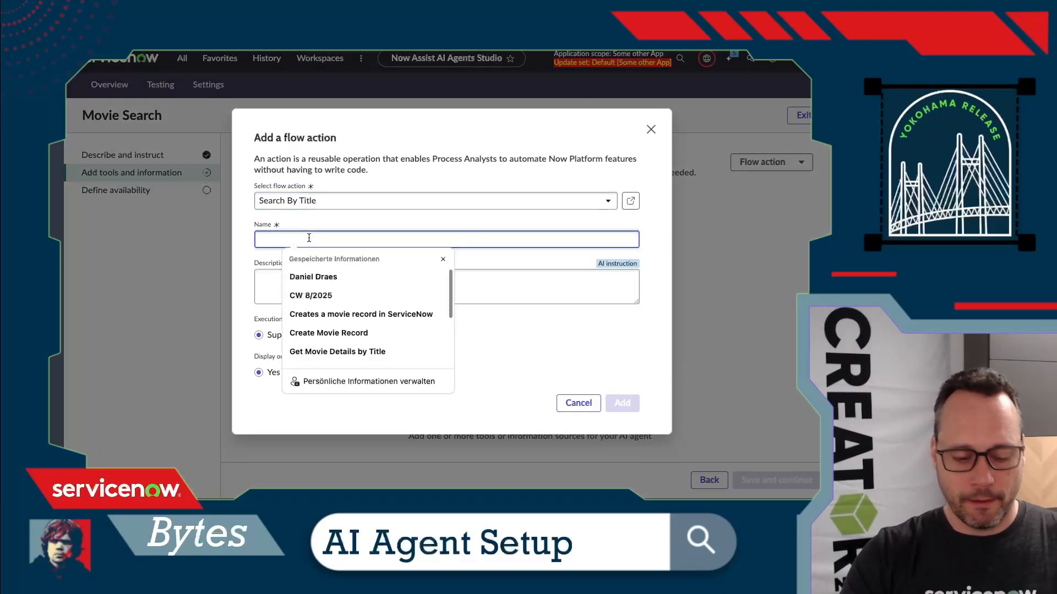
text(Search fo)
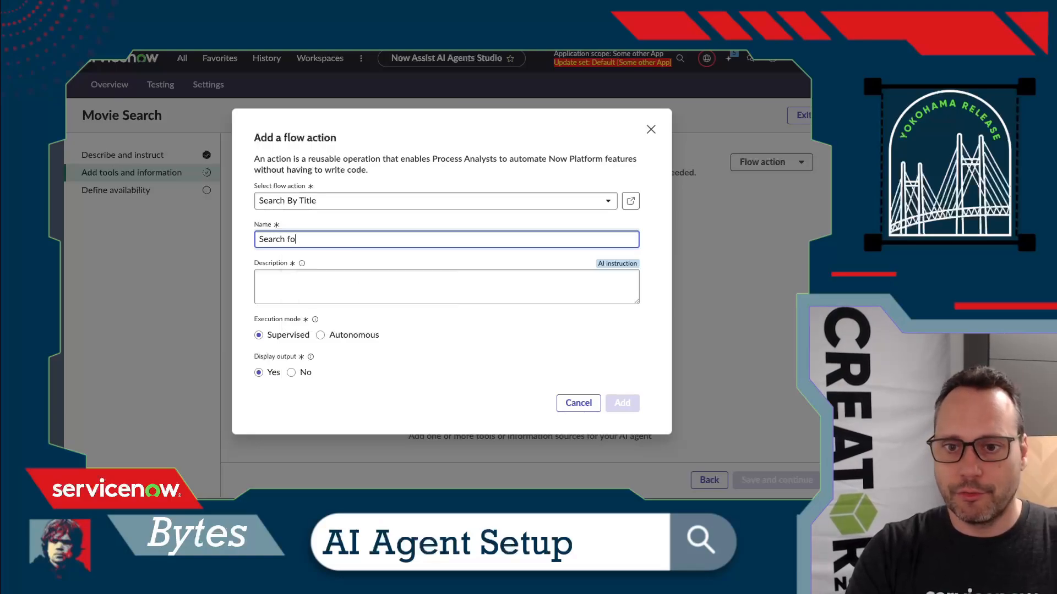
text(r movie by Tit)
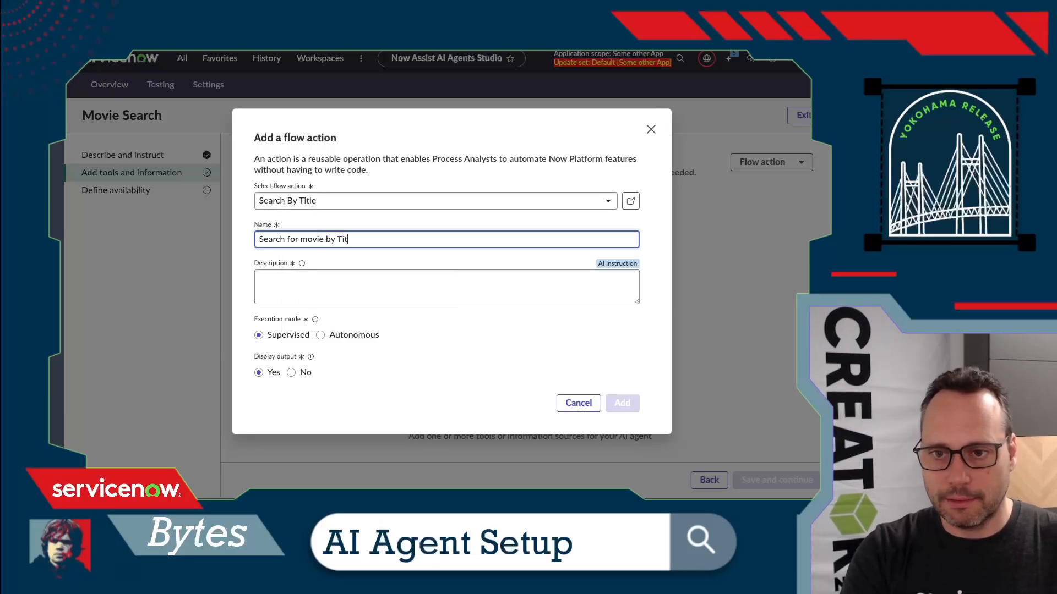
text(le)
Step: Describe the tool as "Use this action to search for a movie online in the Open Movie Database (OMDB). The action may return a list of movies."
click(389, 281)
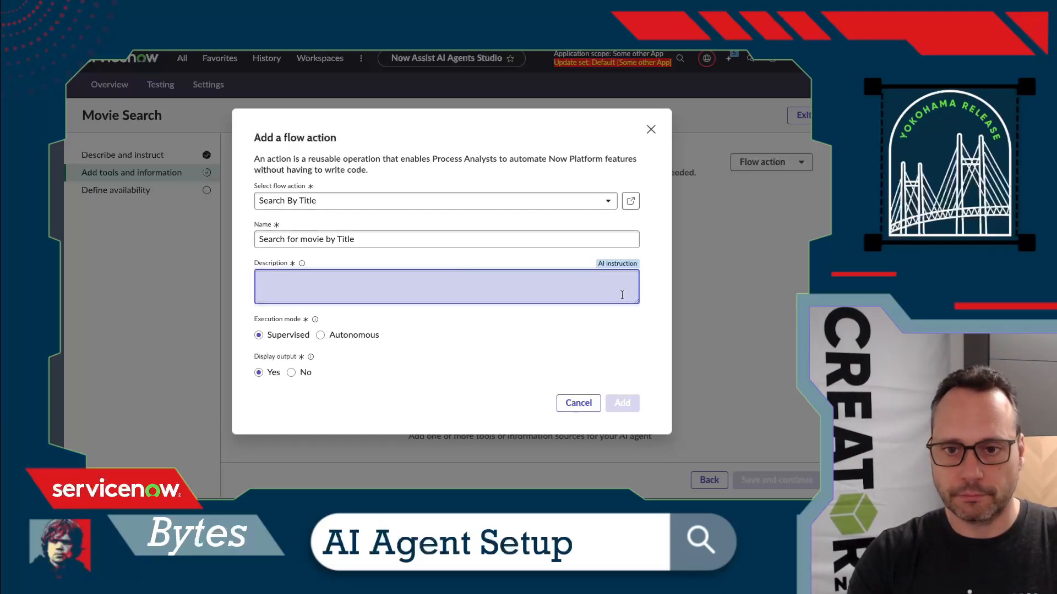
text(Use this actionj to)
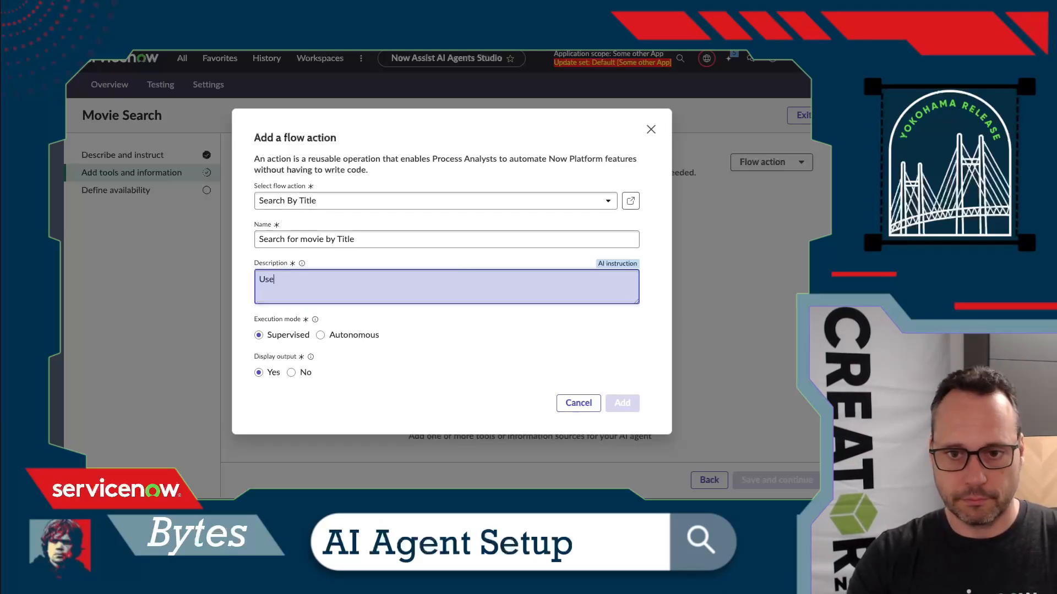
key(BackSpace)
key(BackSpace)
key(BackSpace)
key(BackSpace)
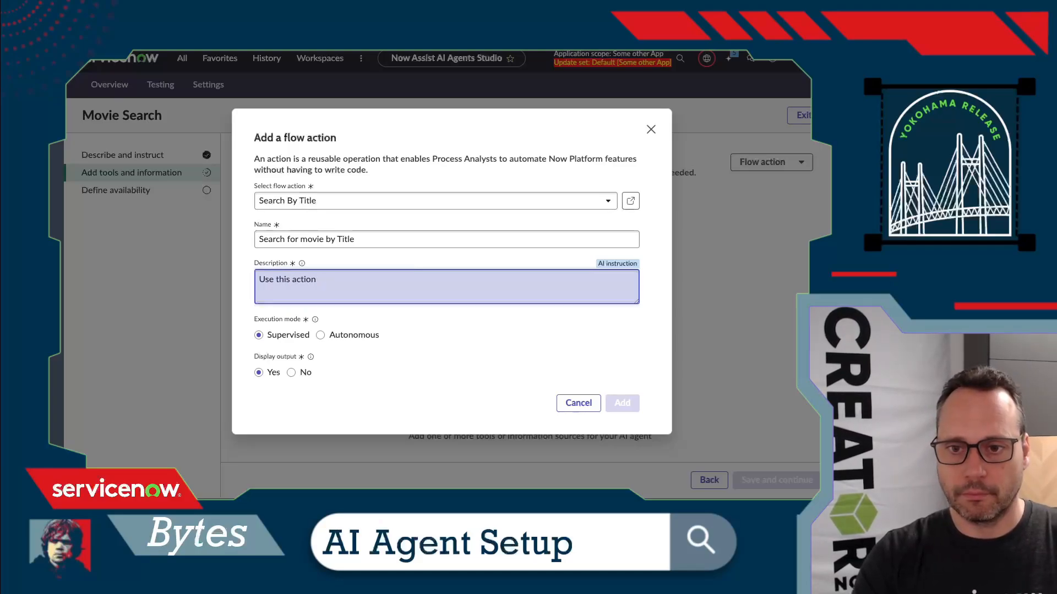
text(to search for a mo)
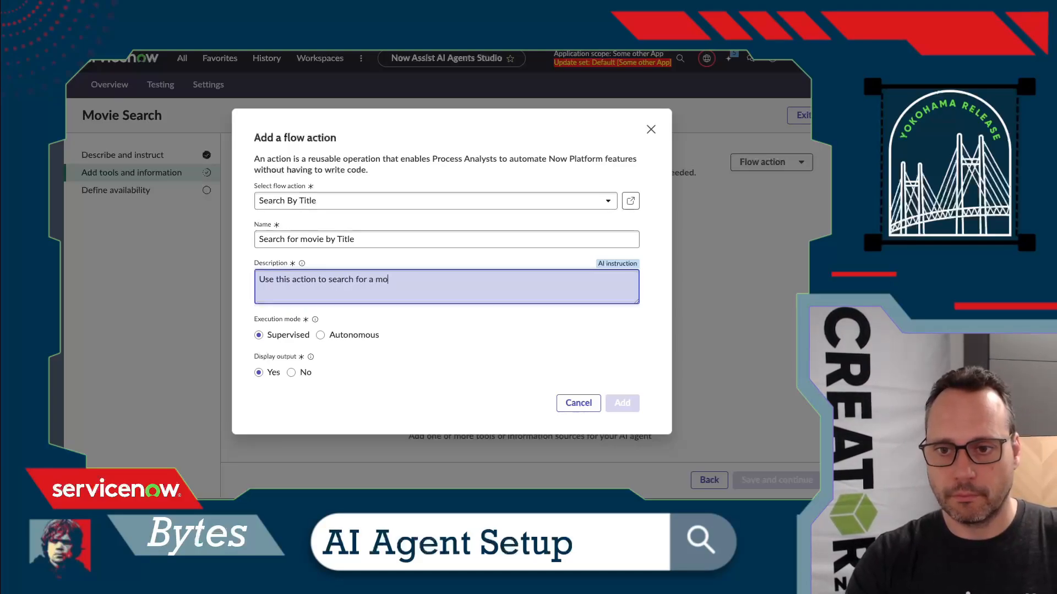
text(vie online in the )
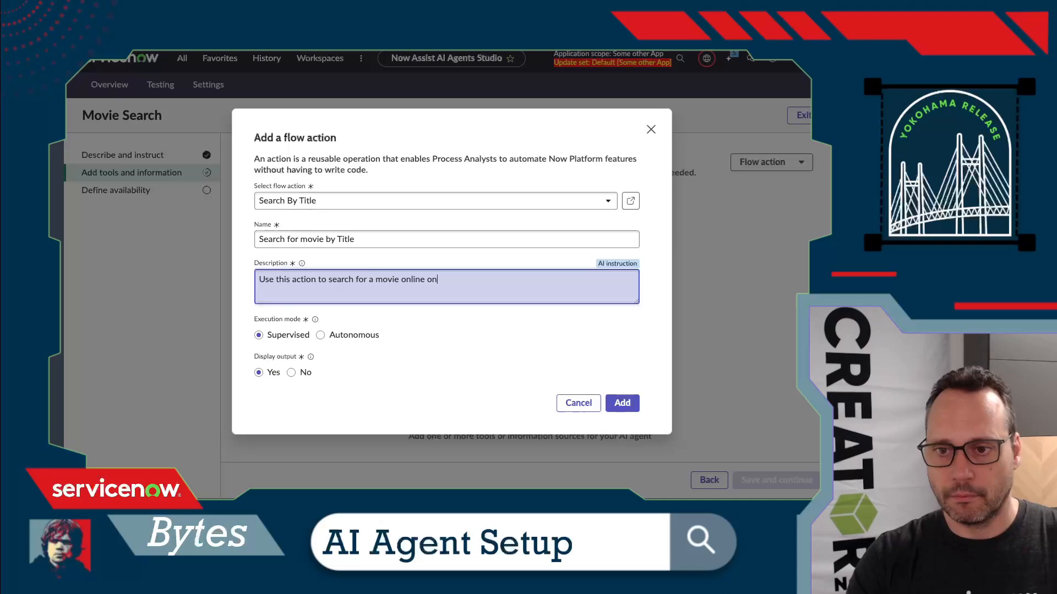
text(Ope)
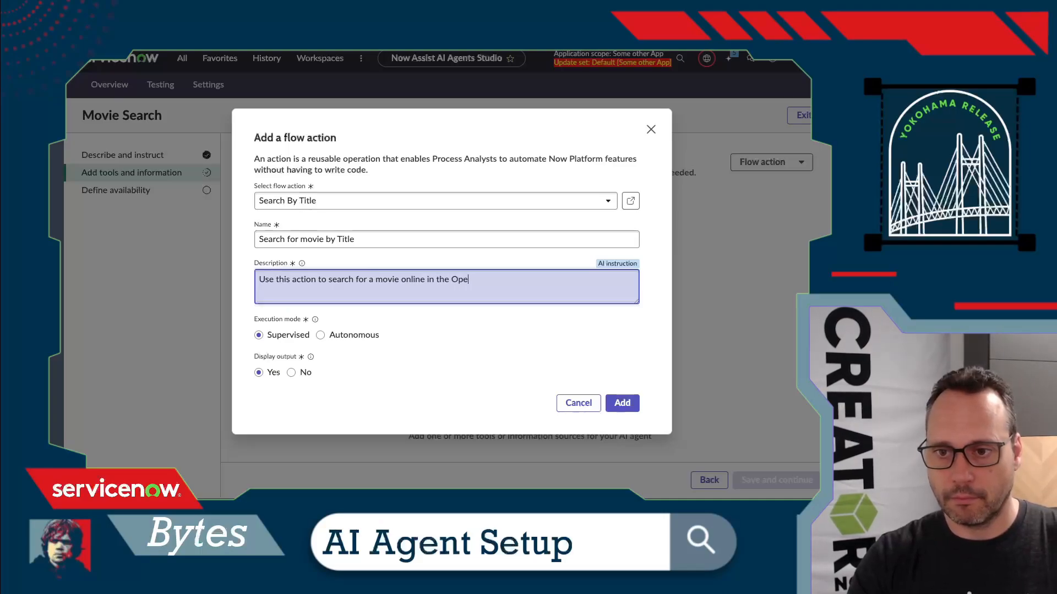
text(n Movie Data)
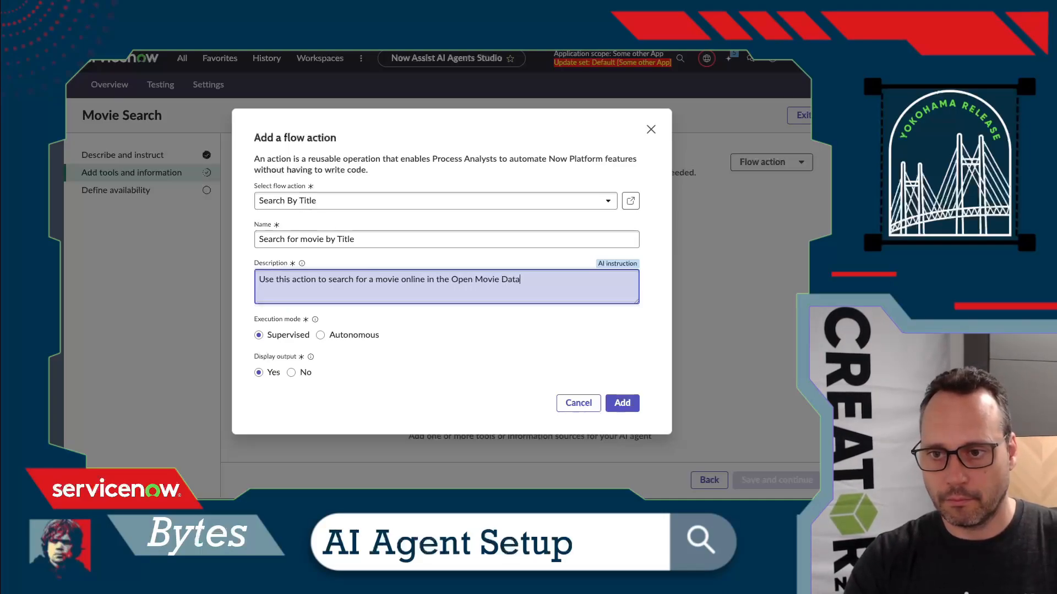
text(base (O)
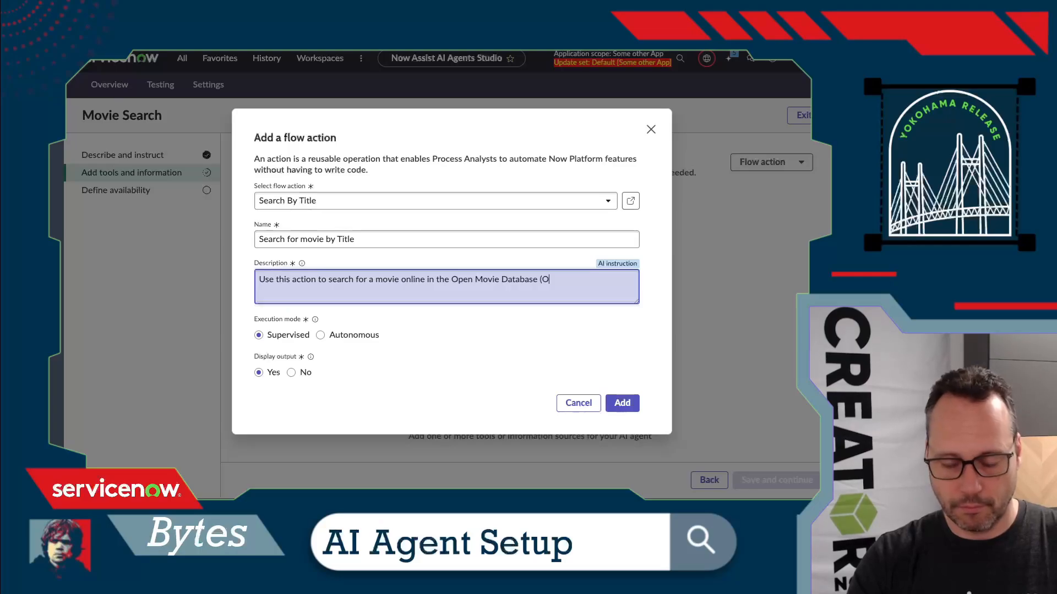
text(MDB). The action wi)
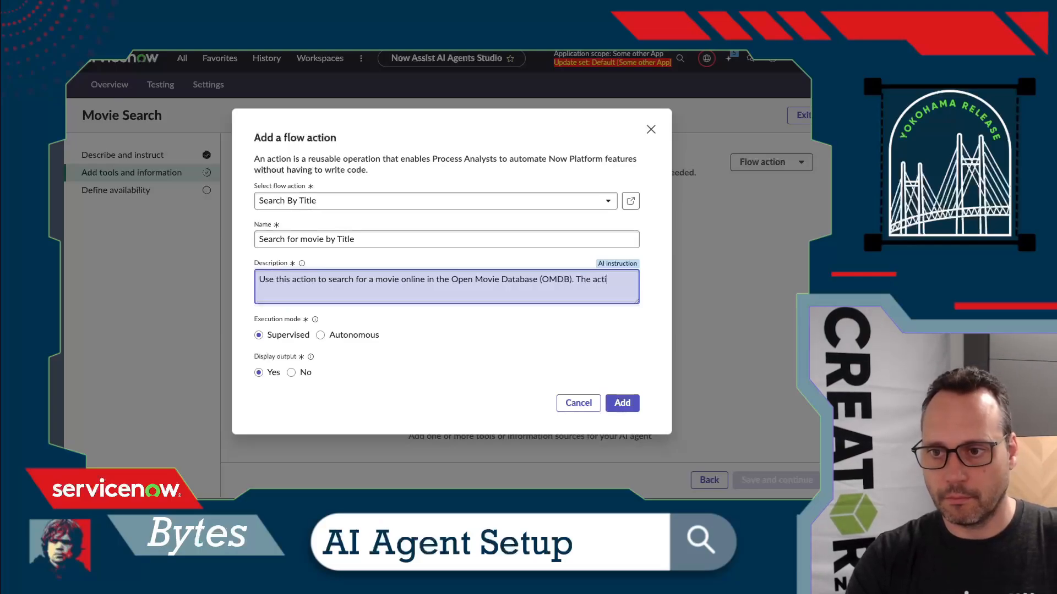
key(BackSpace)
key(BackSpace)
key(BackSpace)
text(ma)
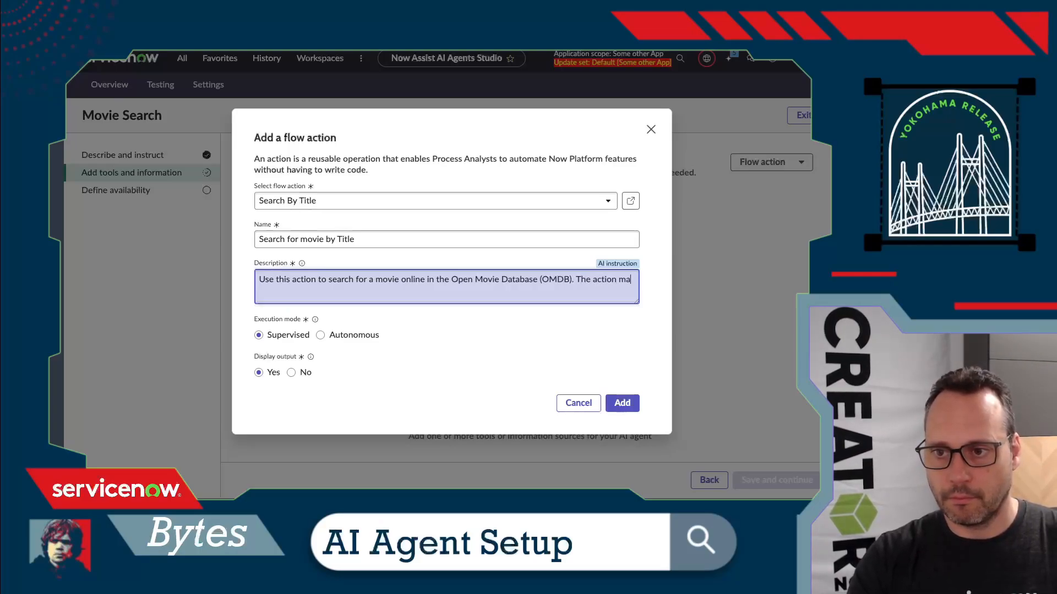
text(y return a list of movies.)
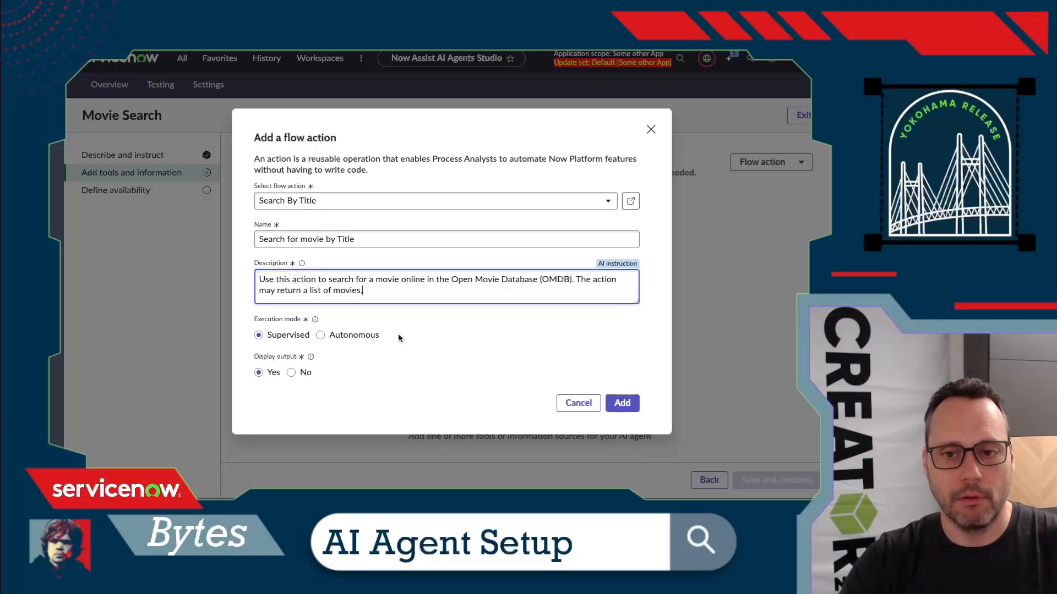
Step: Set the title search tool to Autonomous execution with display output No and add it to the agent
click(321, 336)
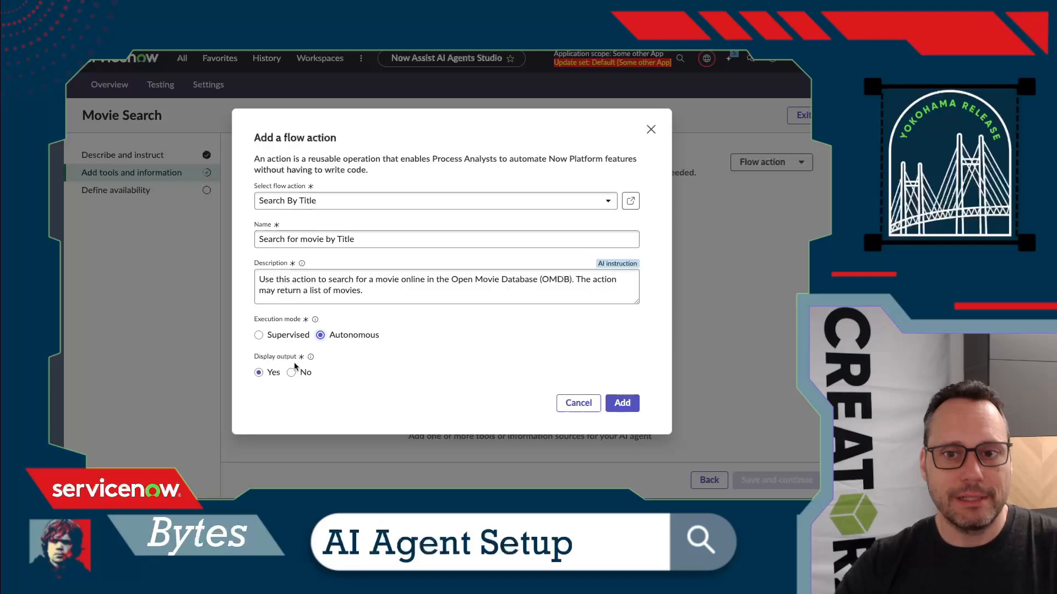
click(291, 372)
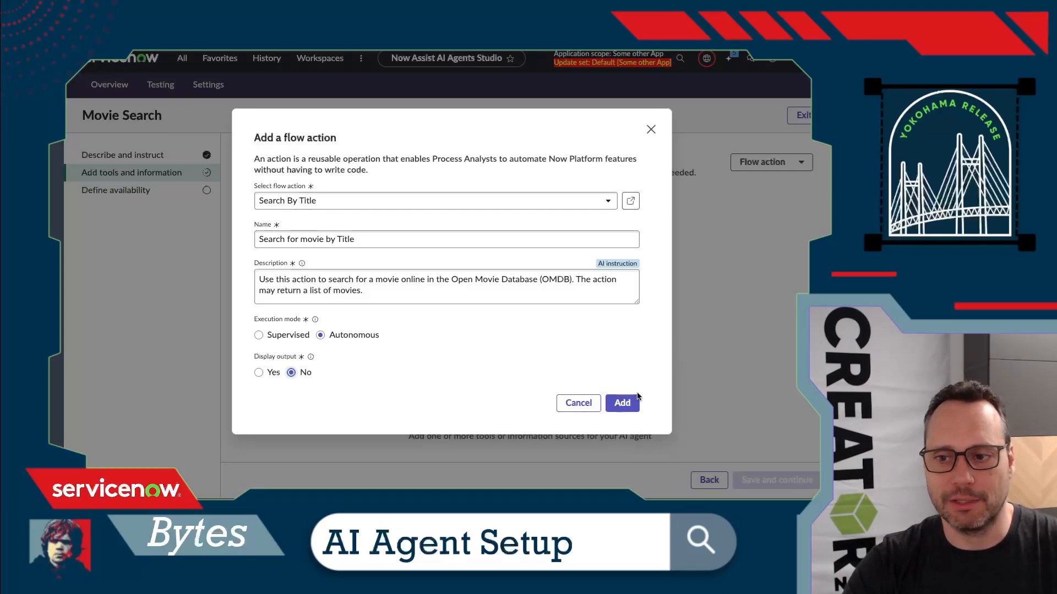
click(623, 403)
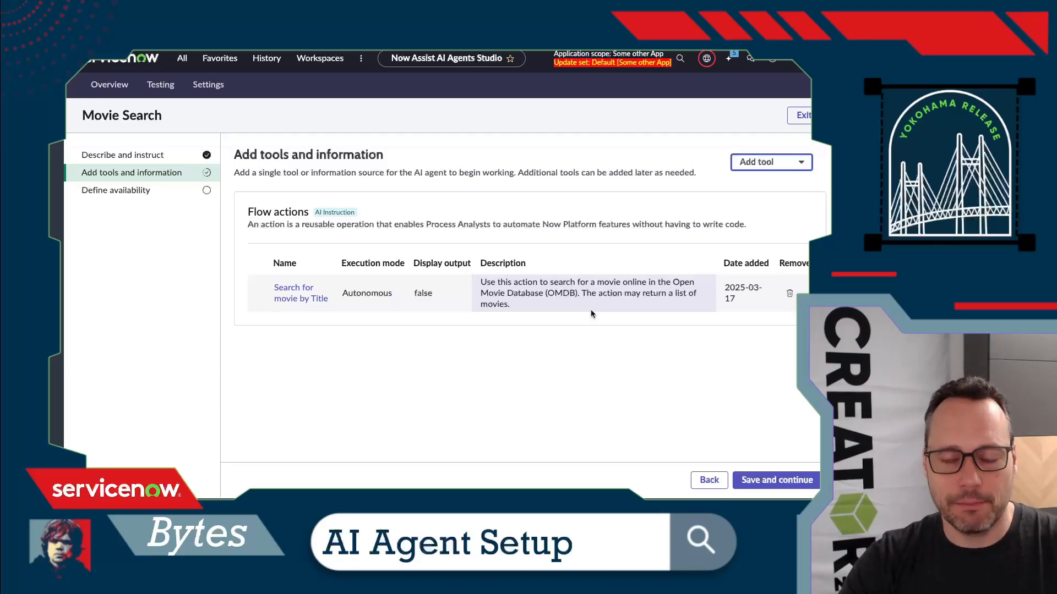
Step: Start adding another flow action tool to the Movie Search agent and choose Get By Title as its action
click(757, 161)
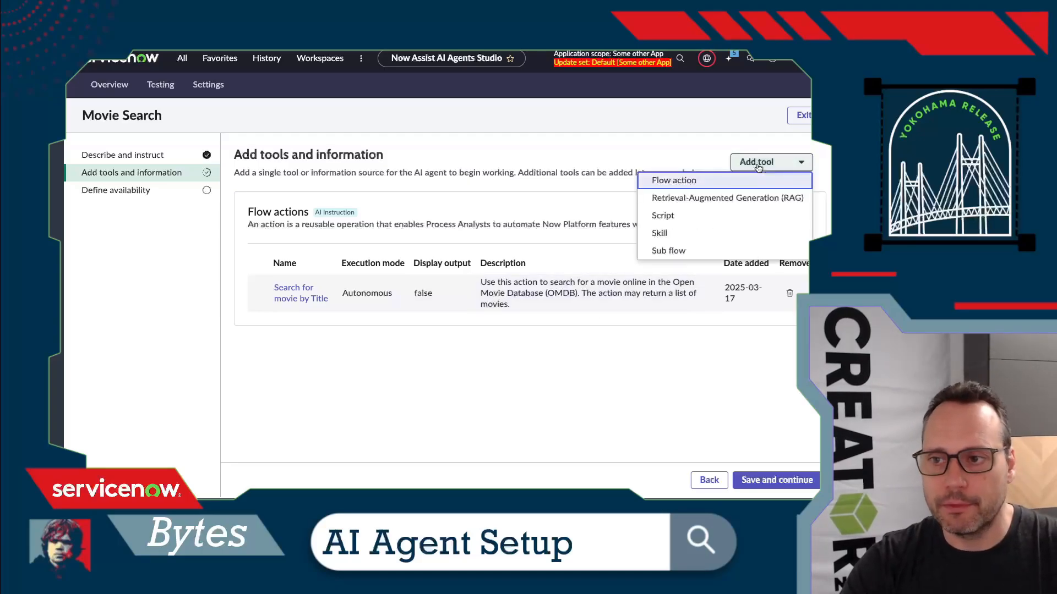
click(722, 182)
click(284, 205)
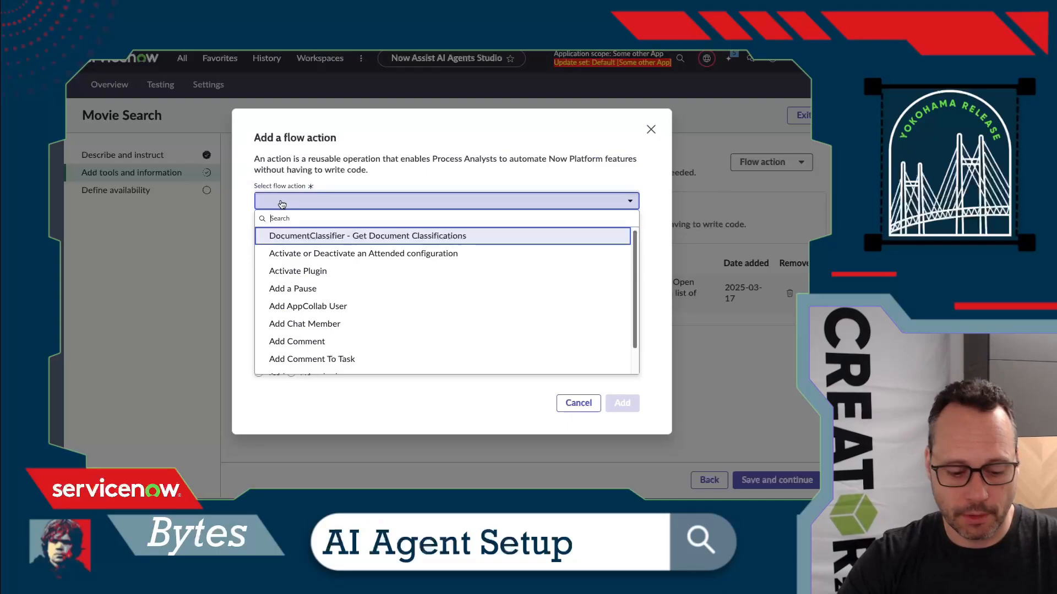
text(get by)
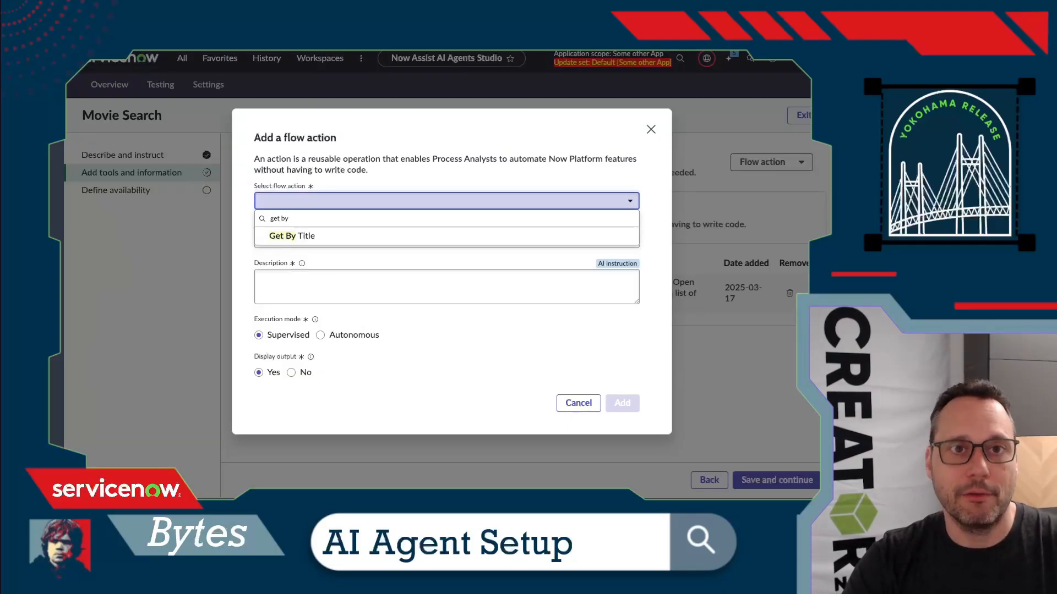
click(287, 237)
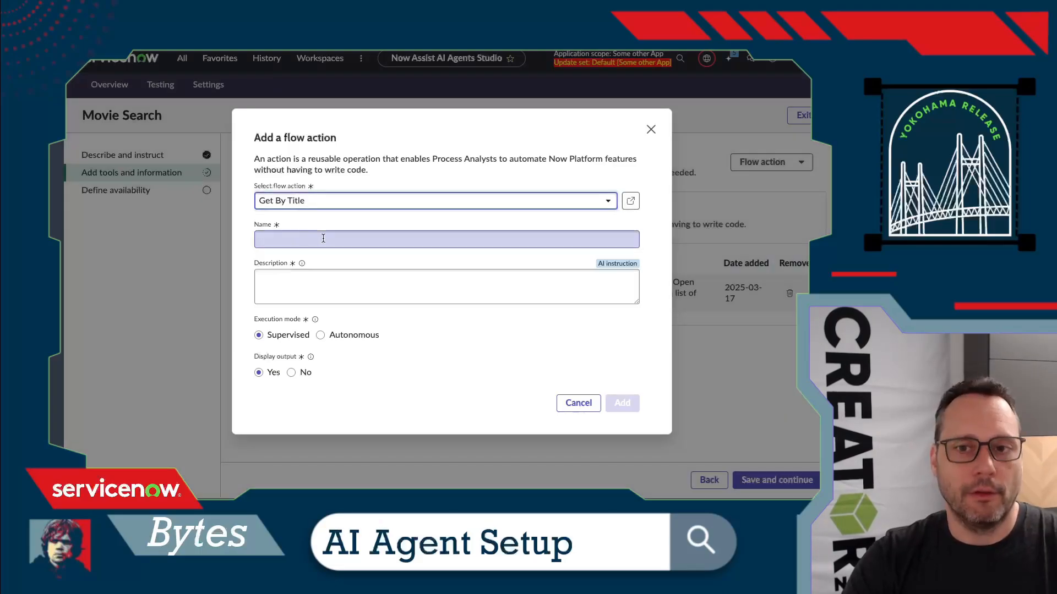
Step: Name the Get By Title tool "Find details about a specific movie"
click(323, 238)
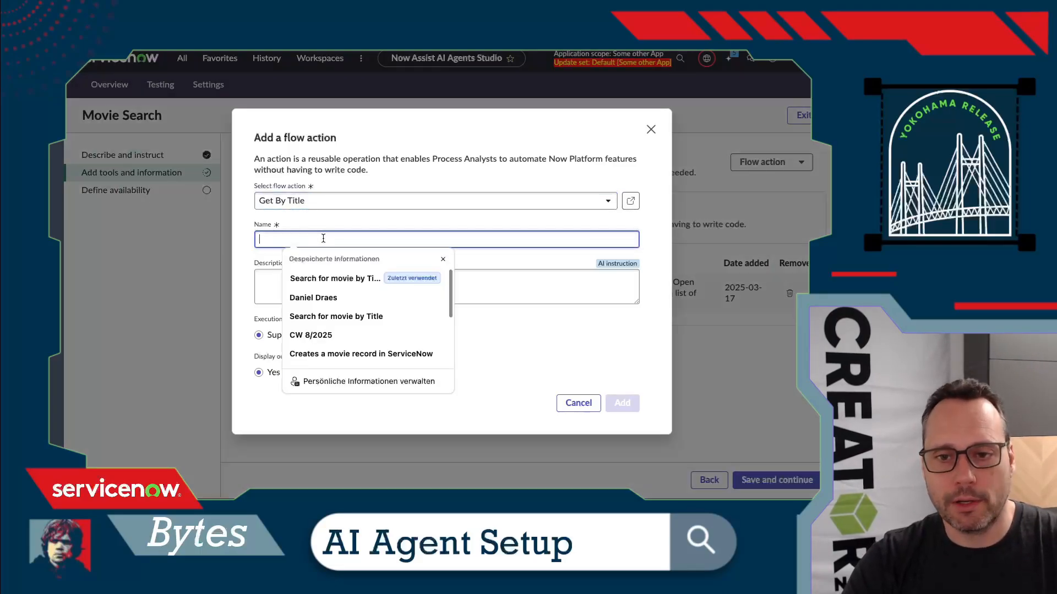
text(Find )
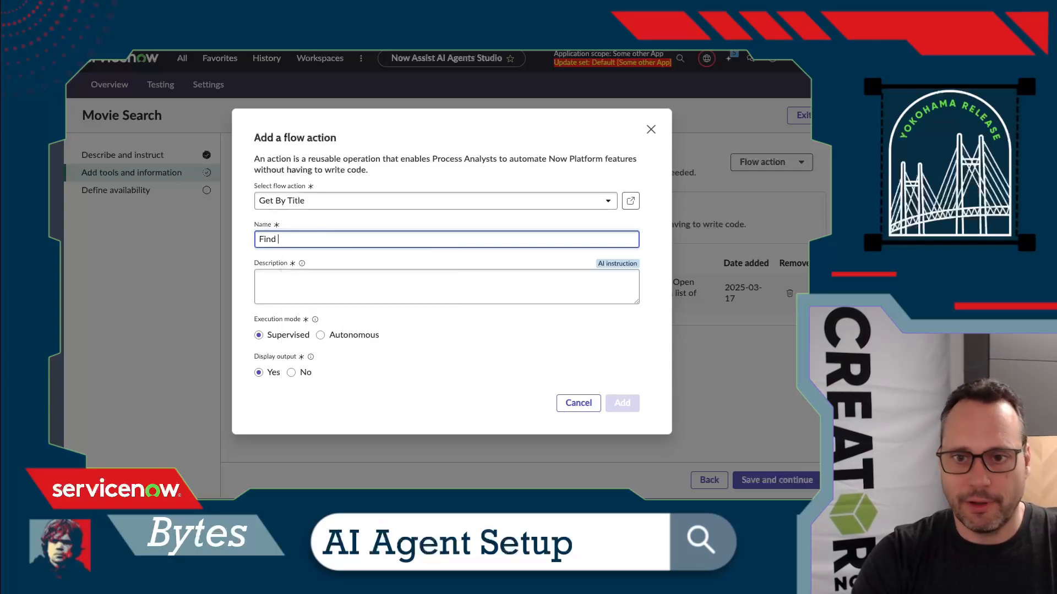
text(details about a spüecific)
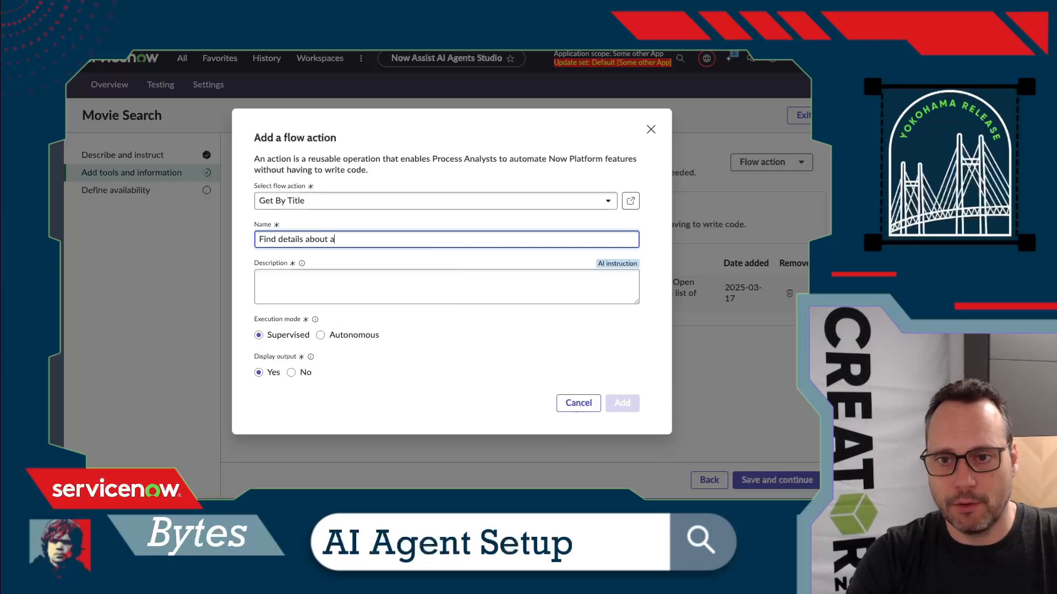
key(BackSpace)
key(BackSpace)
key(BackSpace)
key(BackSpace)
key(BackSpace)
key(BackSpace)
key(BackSpace)
key(BackSpace)
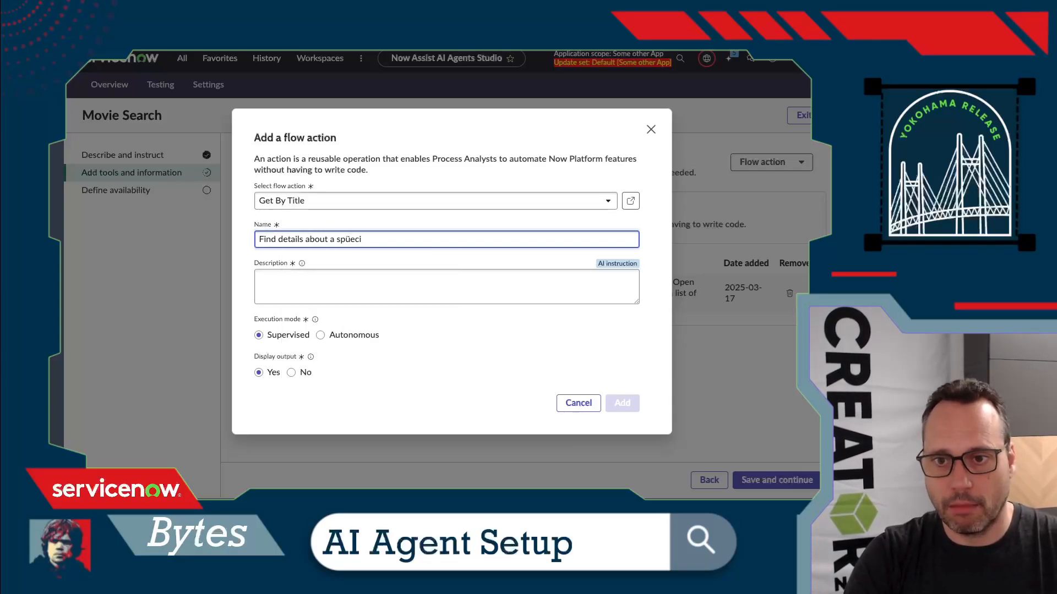
text(ecoifi)
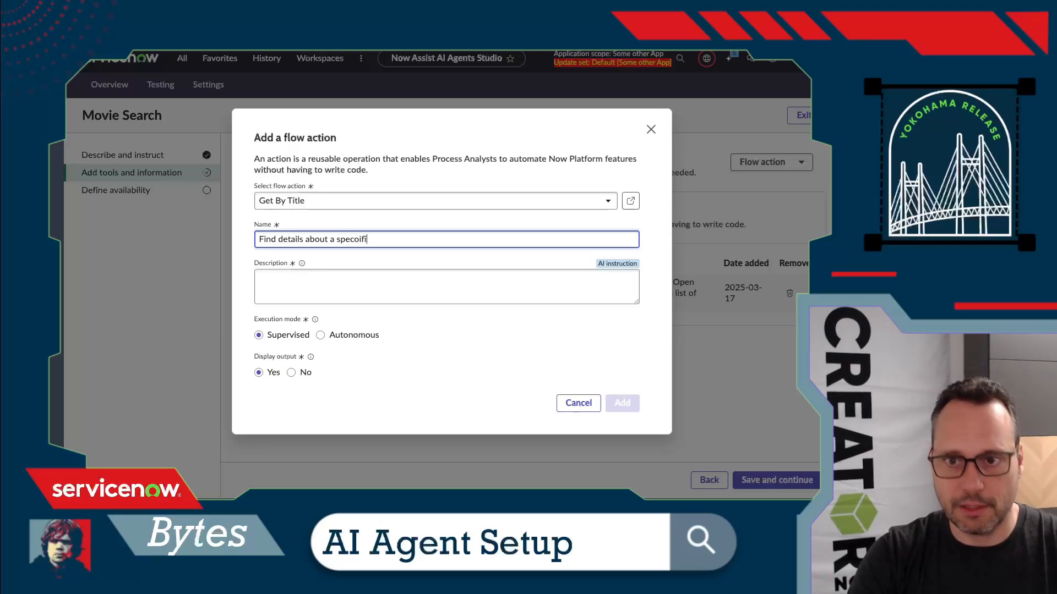
key(BackSpace)
key(BackSpace)
key(BackSpace)
key(BackSpace)
text(ific movie)
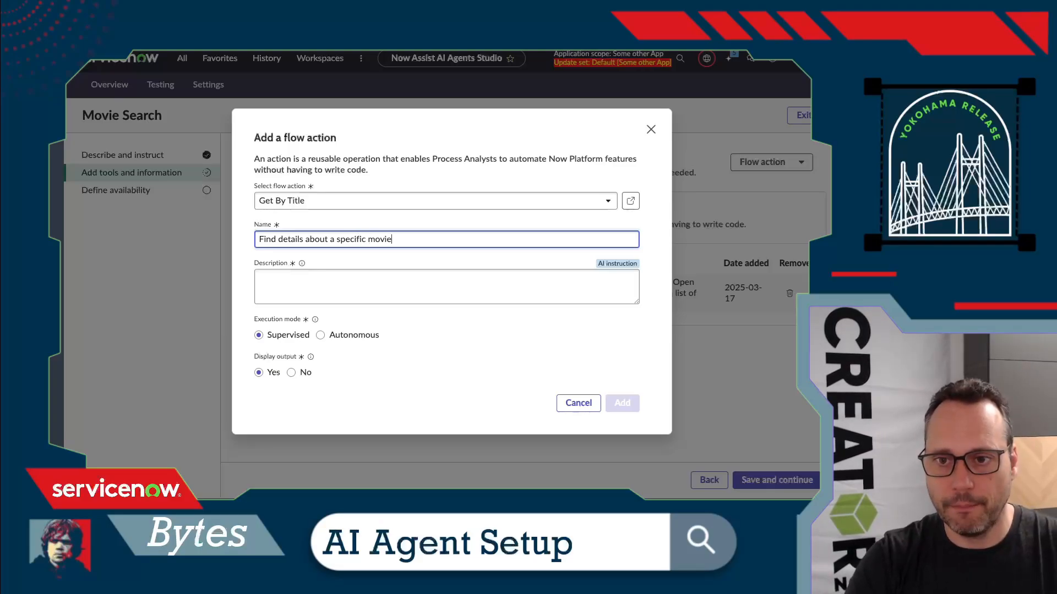
Step: Describe the Get By Title tool as "This action will get details about one movie in a JSON representation."
click(294, 281)
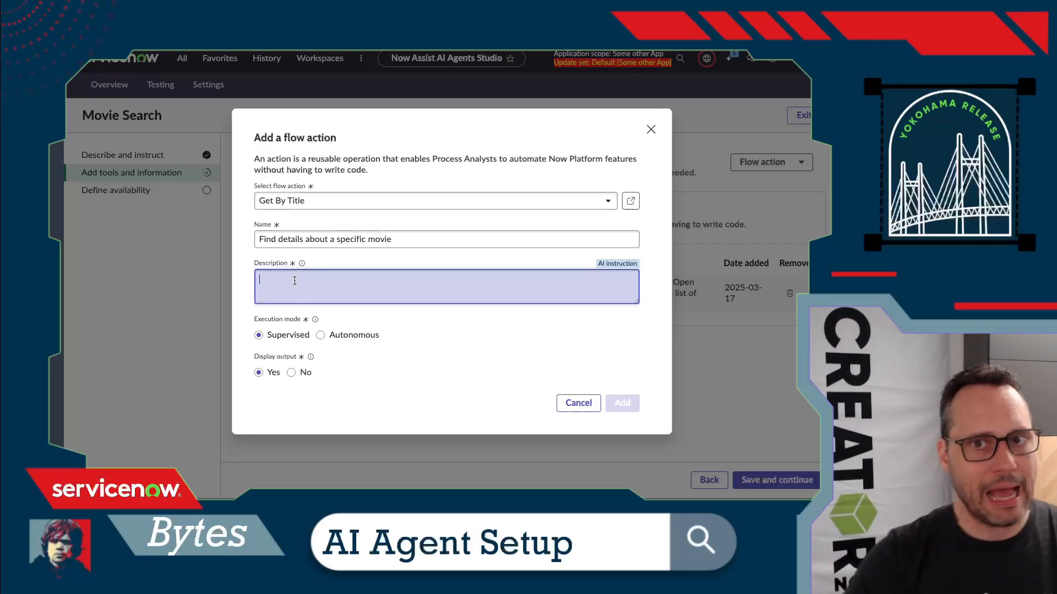
text(This aciton)
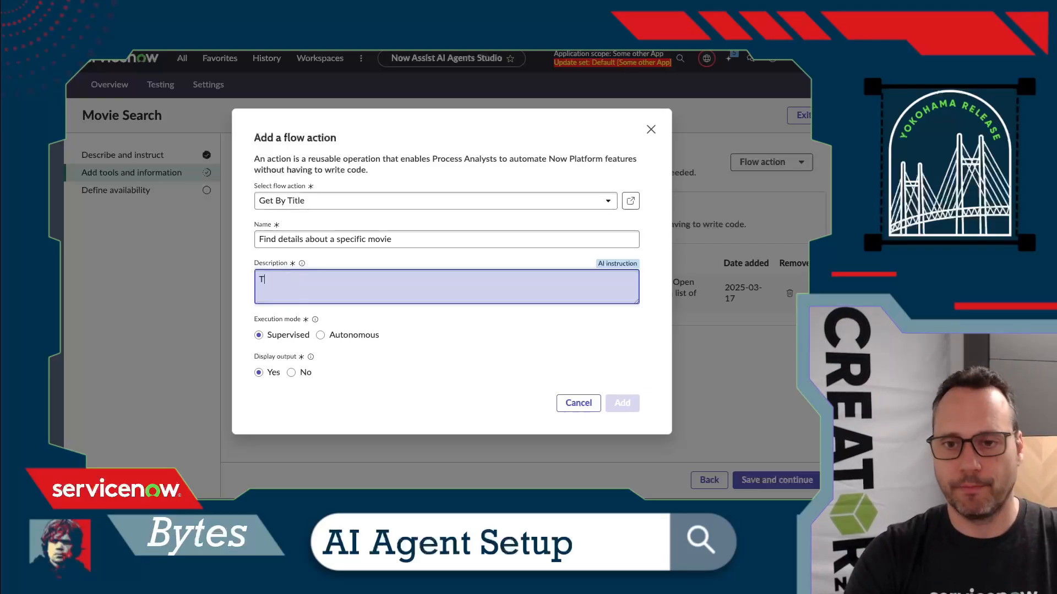
key(BackSpace)
key(BackSpace)
key(BackSpace)
key(BackSpace)
key(BackSpace)
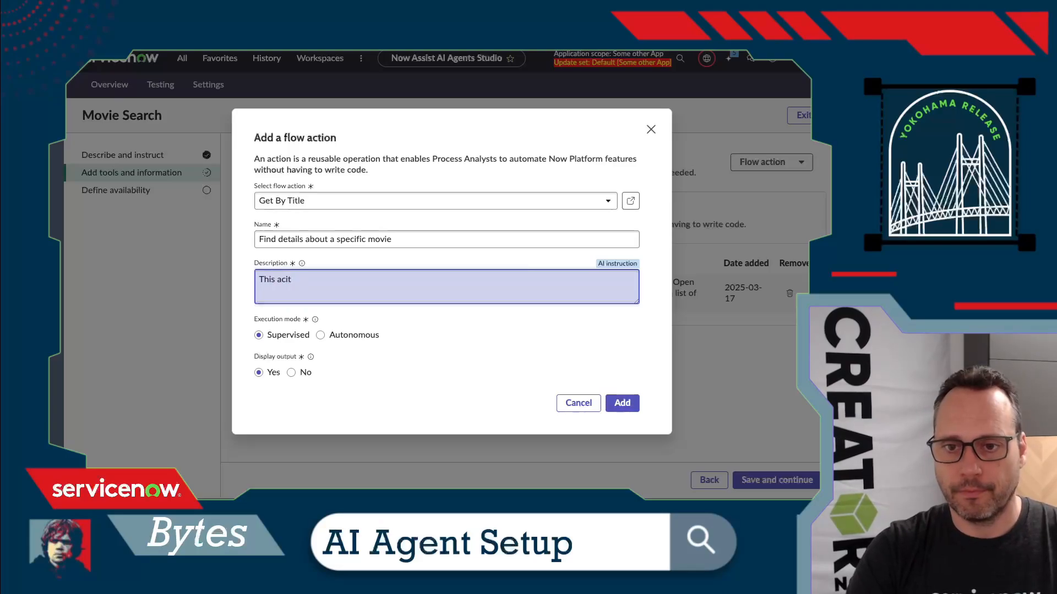
text(tion will)
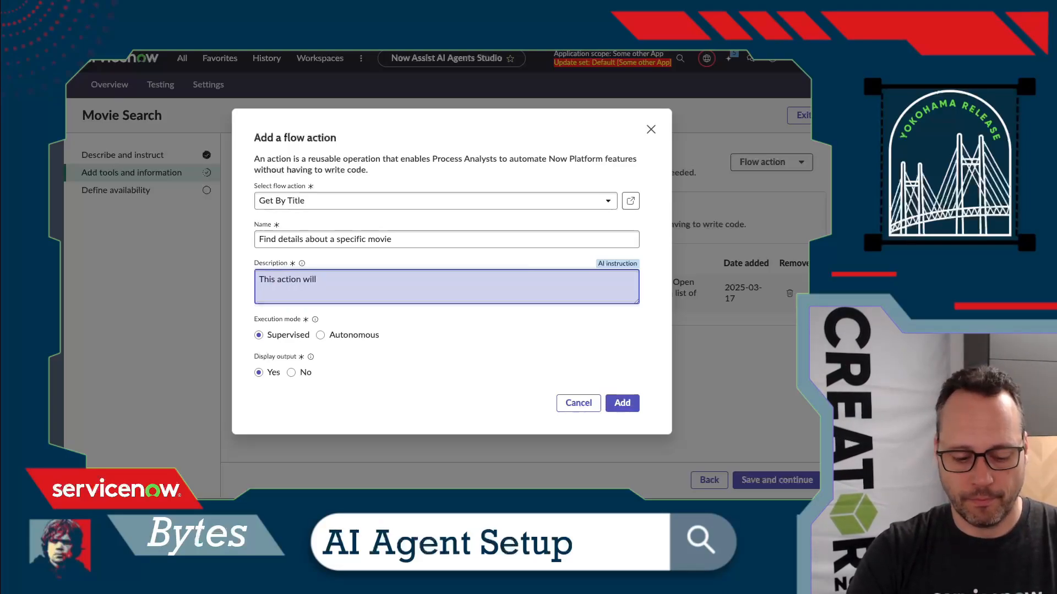
text( get details)
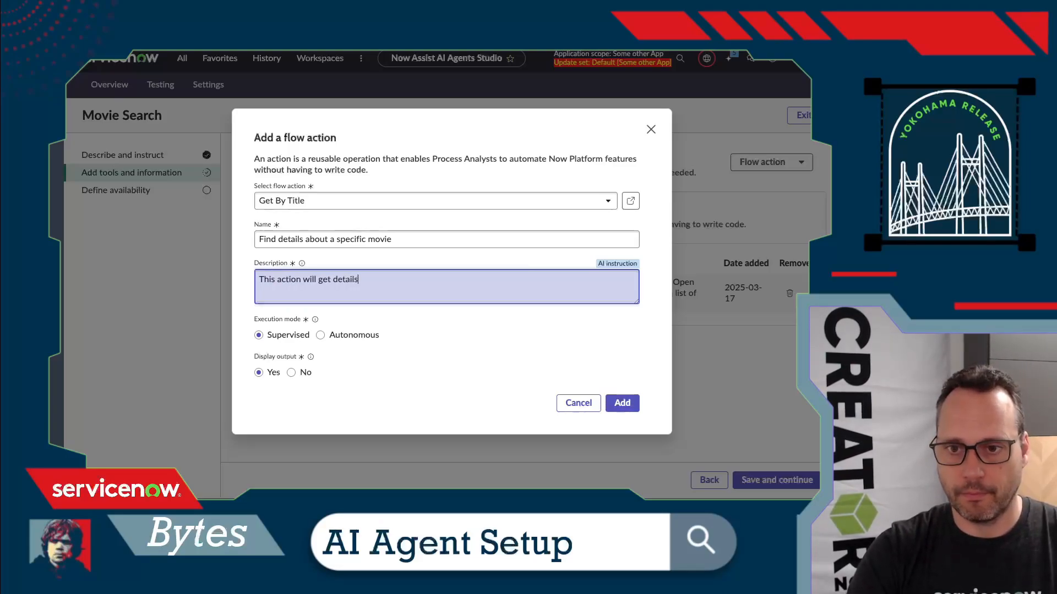
text( about one movie)
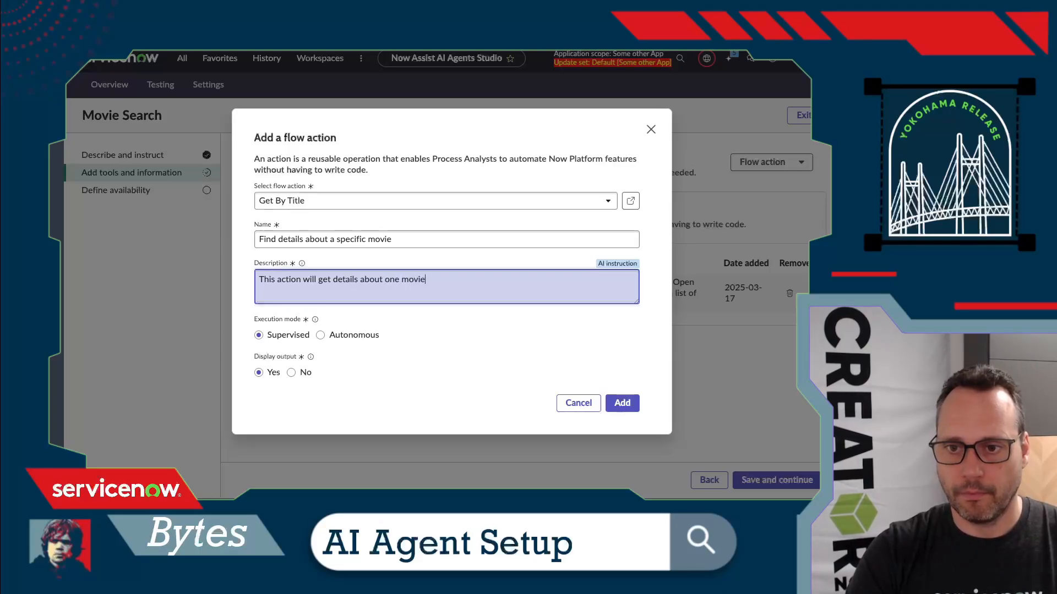
text( in a J)
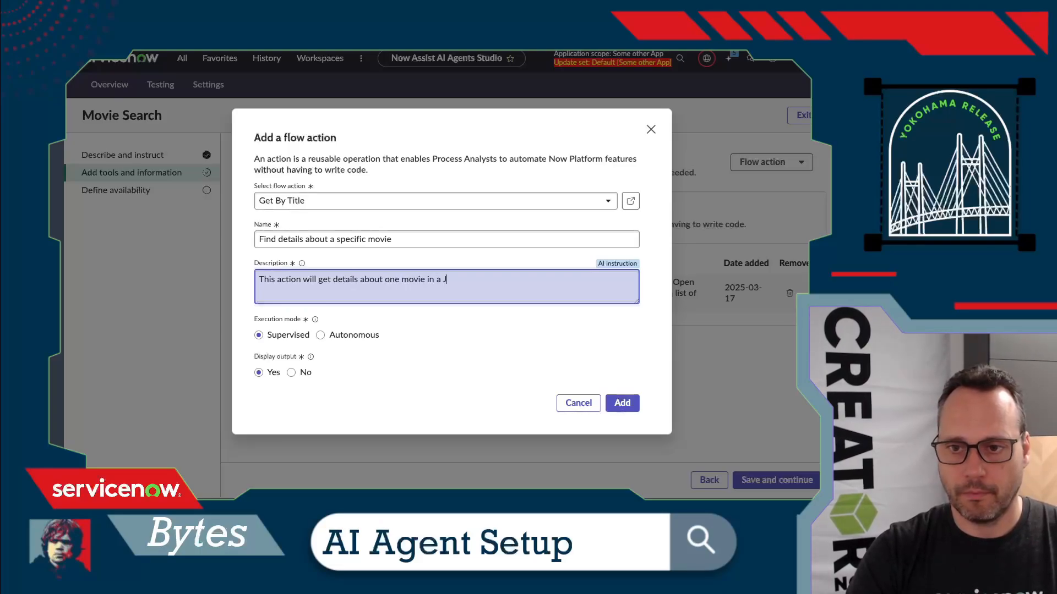
text(SON repre)
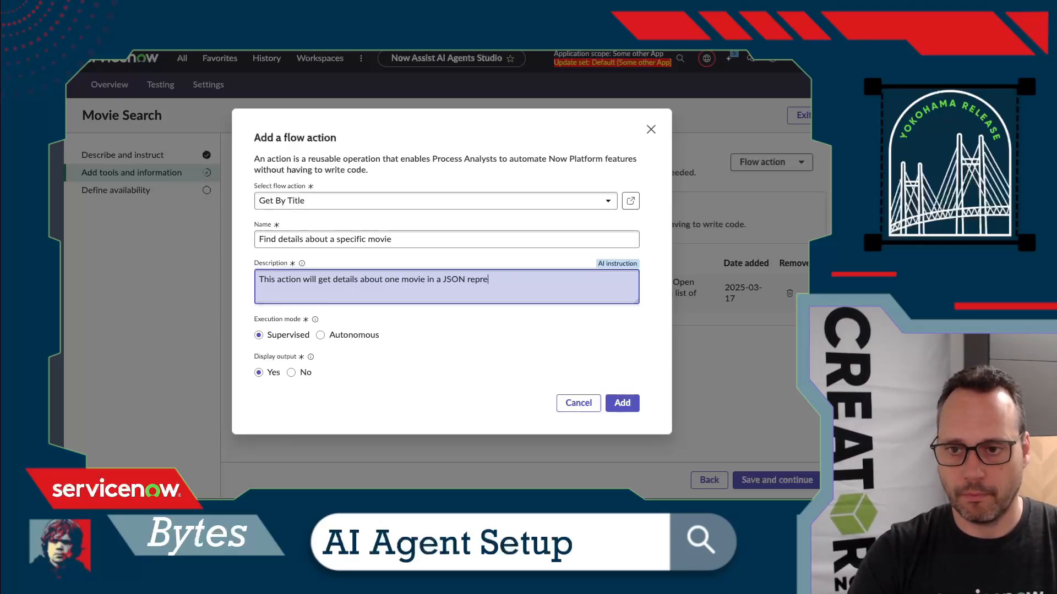
text(sentation.)
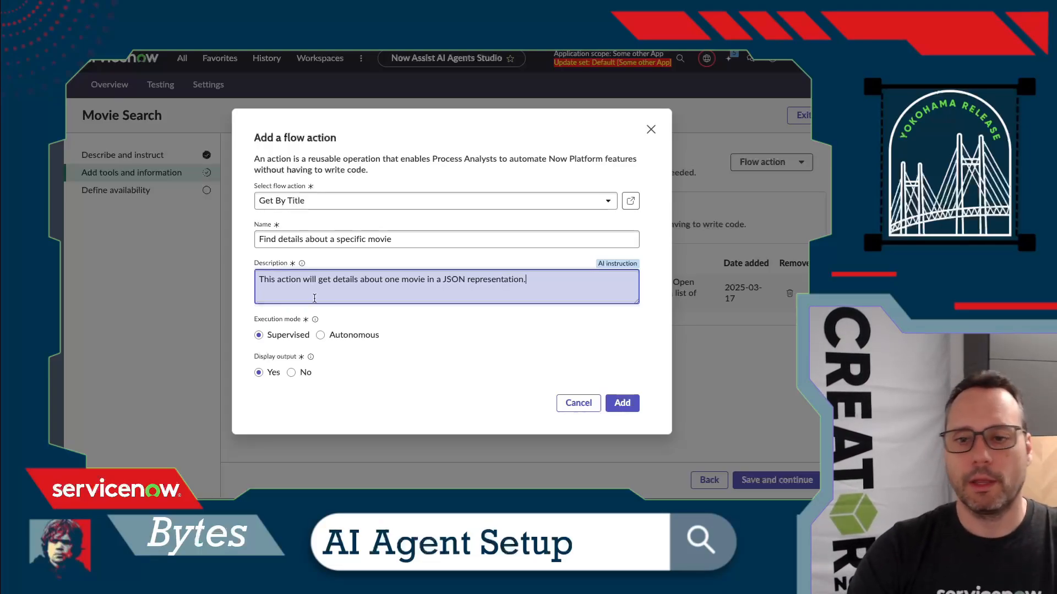
Step: Set the Get By Title tool to Autonomous execution with display output No and add it to the Movie Search agent
click(356, 339)
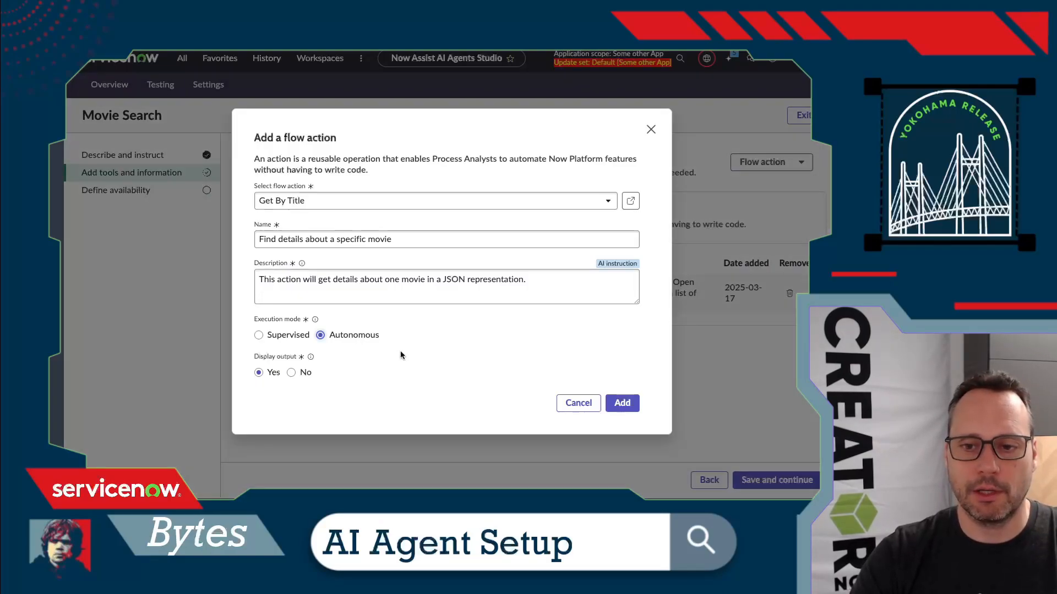
click(291, 373)
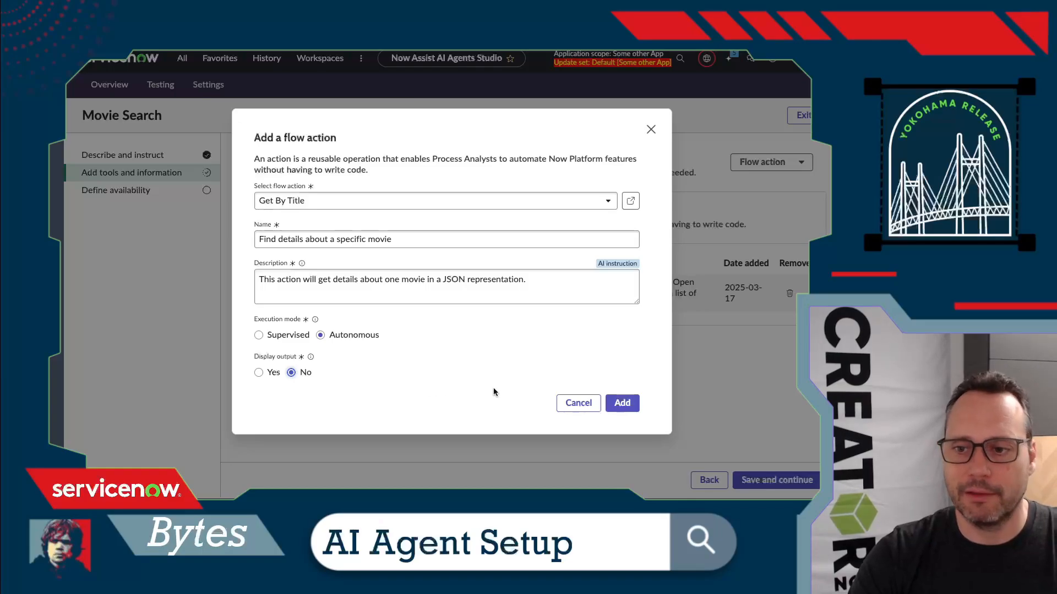
click(623, 404)
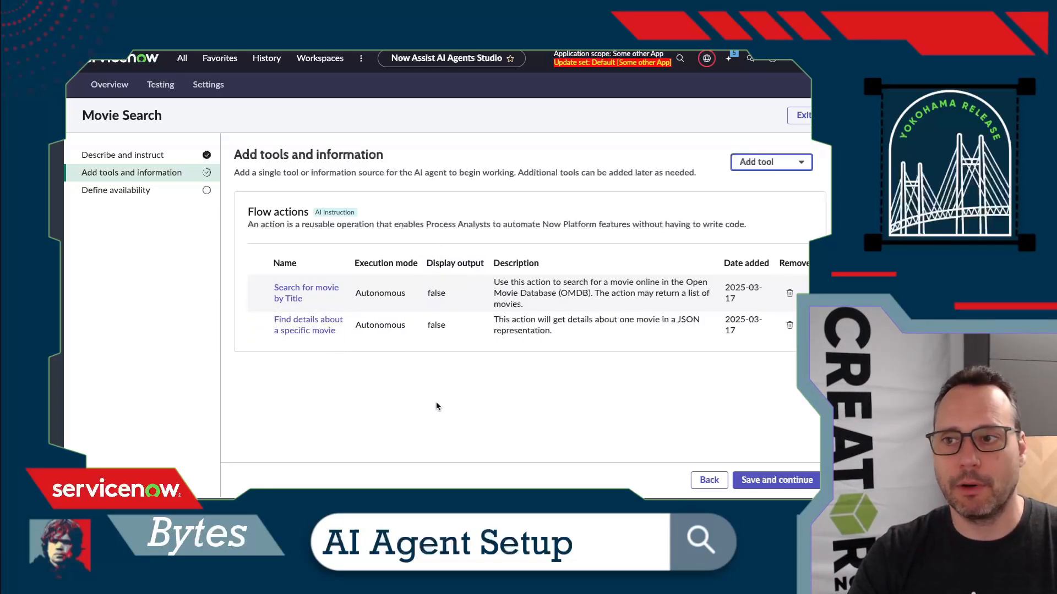
Step: Save the Movie Search agent's tools and finish its setup with the availability status left active
click(785, 484)
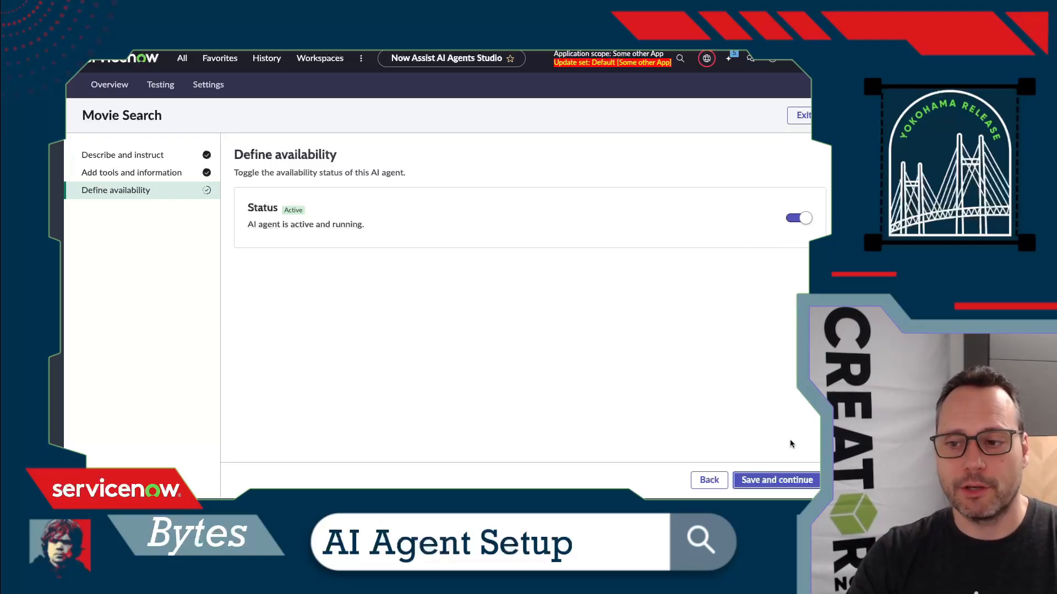
click(776, 480)
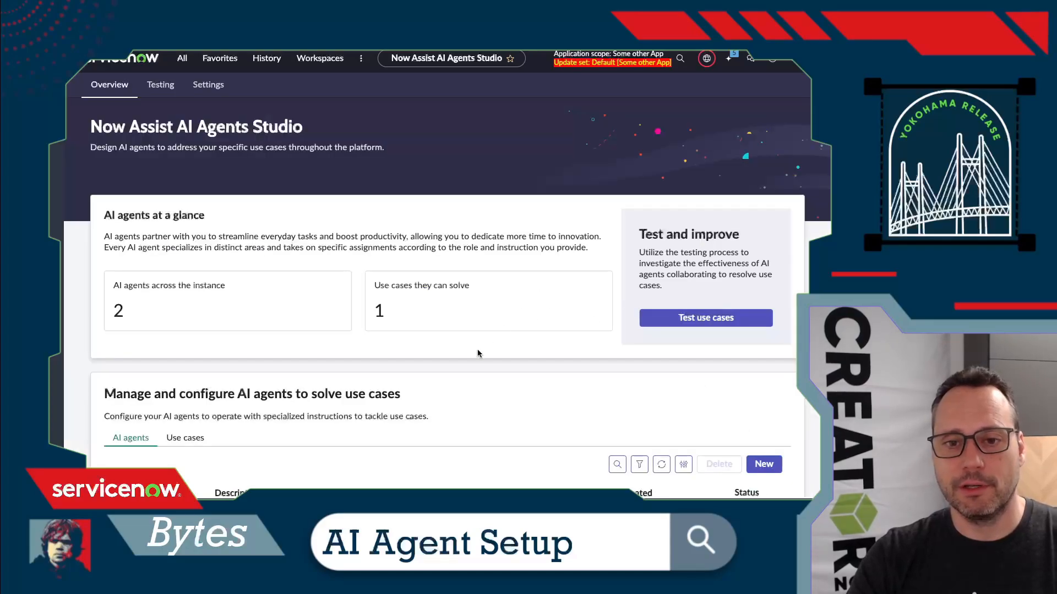
Step: Create a new AI agent named "Movie Storage" with the description "Stores Movie Records in ServiceNow"
scroll(478, 353, down, 3)
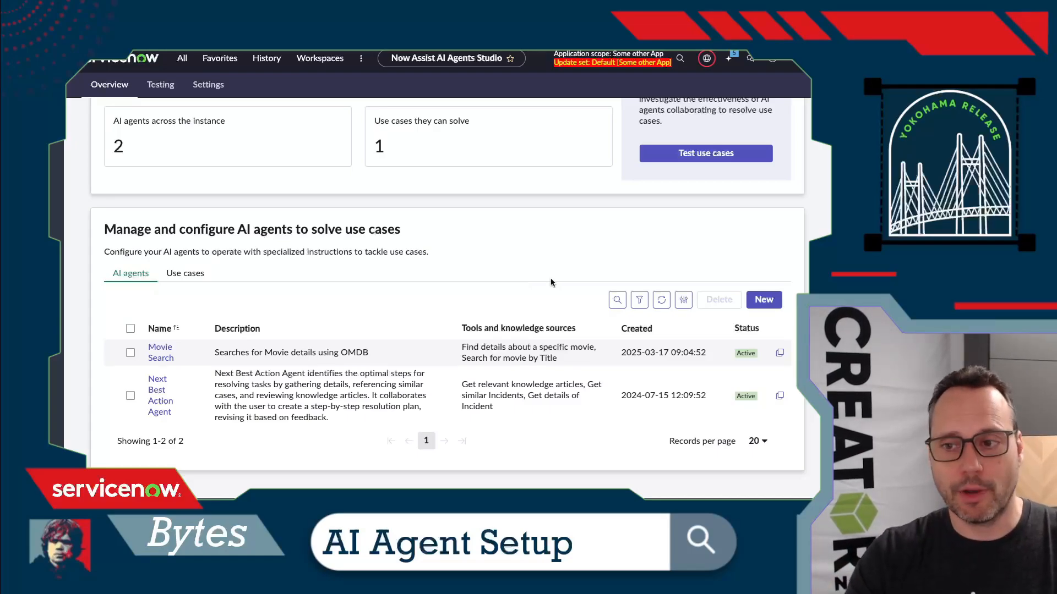
click(765, 300)
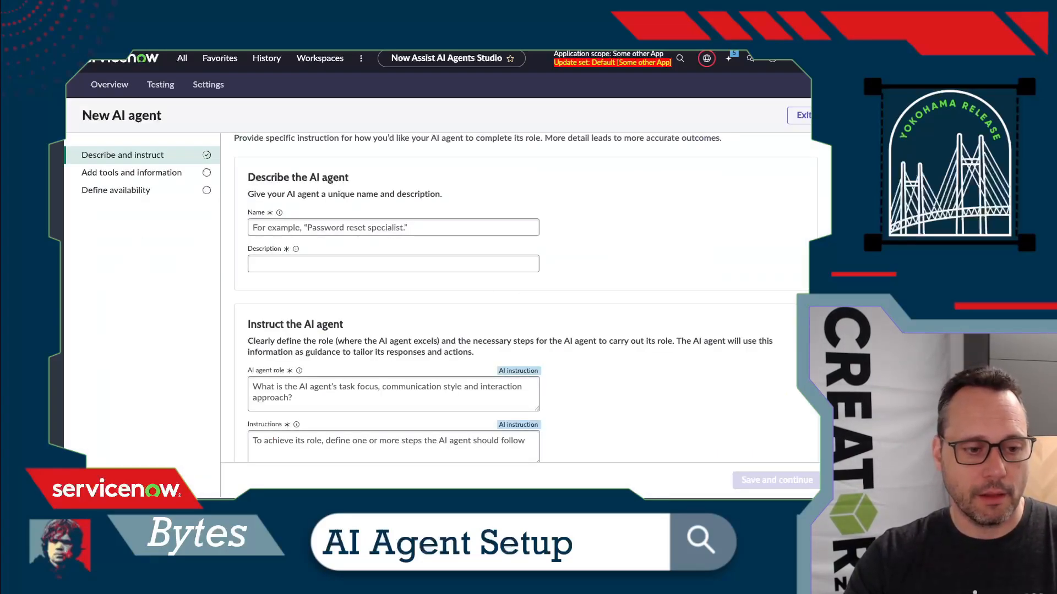
click(280, 228)
text(Movie Storage)
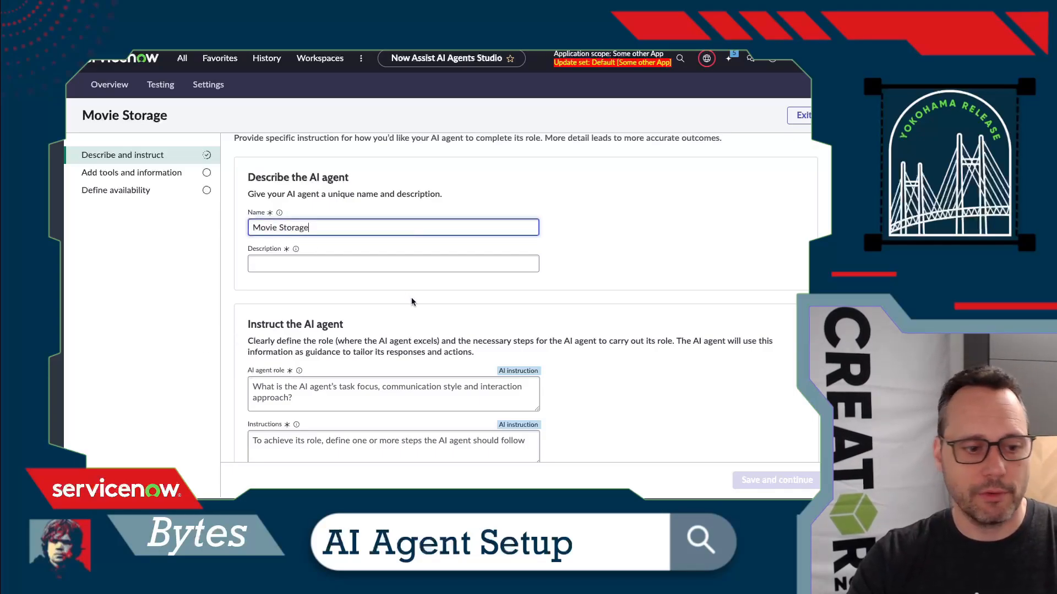
key(alt+Tab)
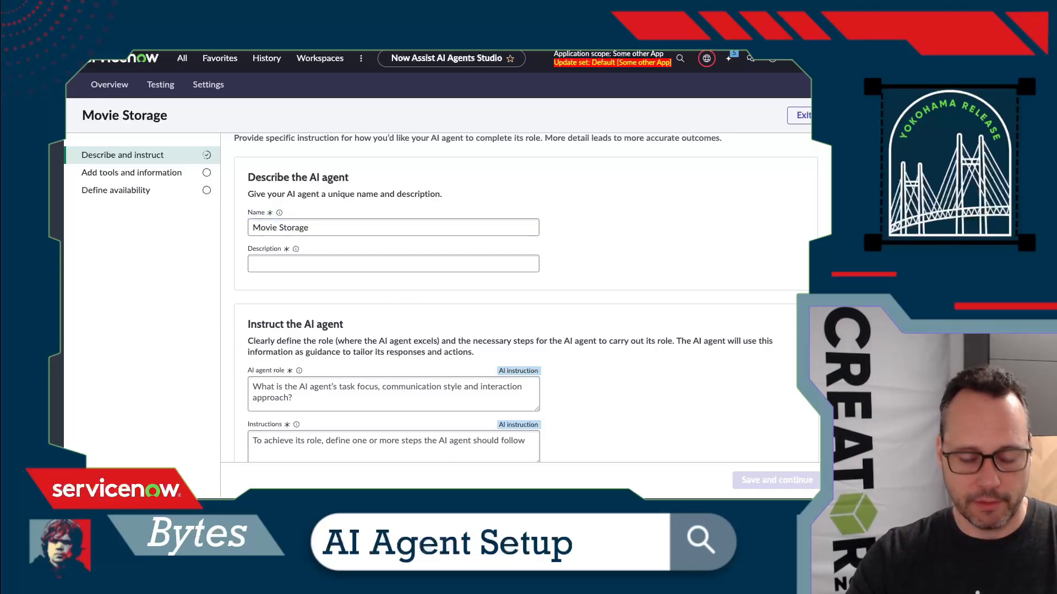
click(252, 265)
text(Stores Movie Records in ServiceNow)
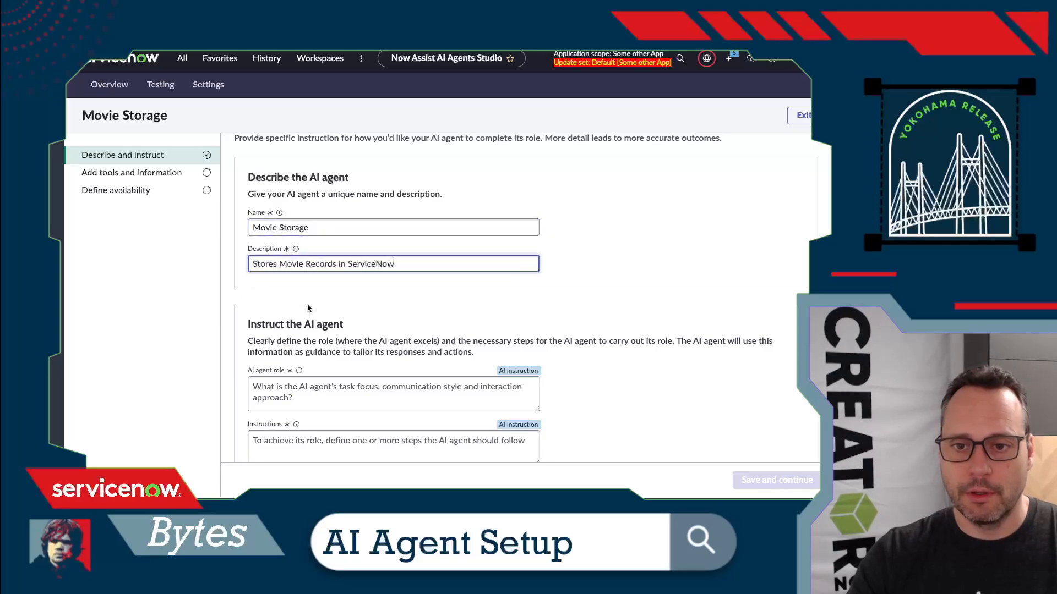
Step: Set the AI agent role to "You are an agent who stores movie information in a ServiceNow Table."
scroll(318, 306, down, 1)
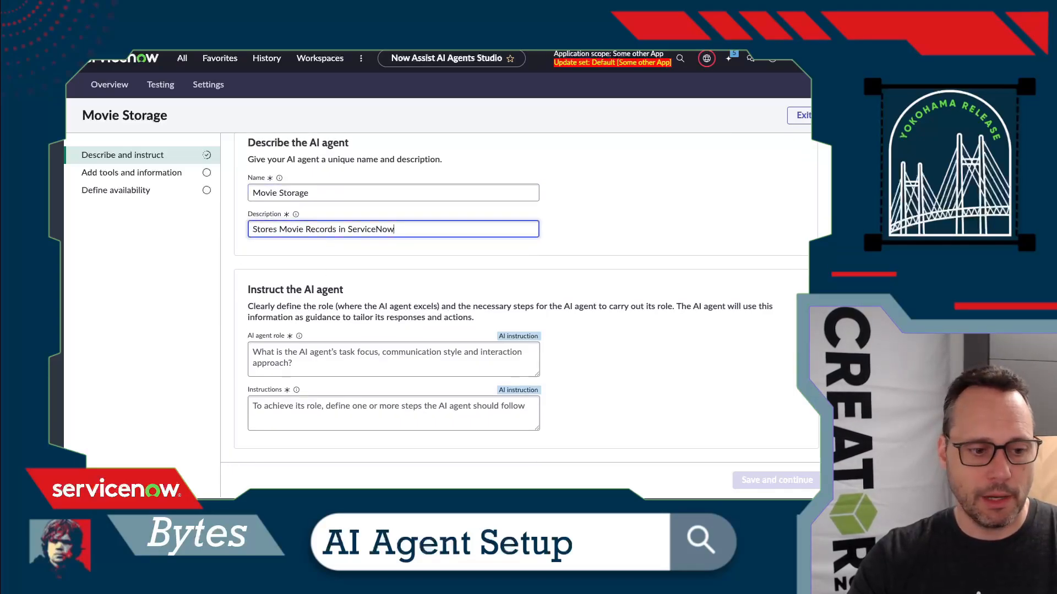
key(alt+Tab)
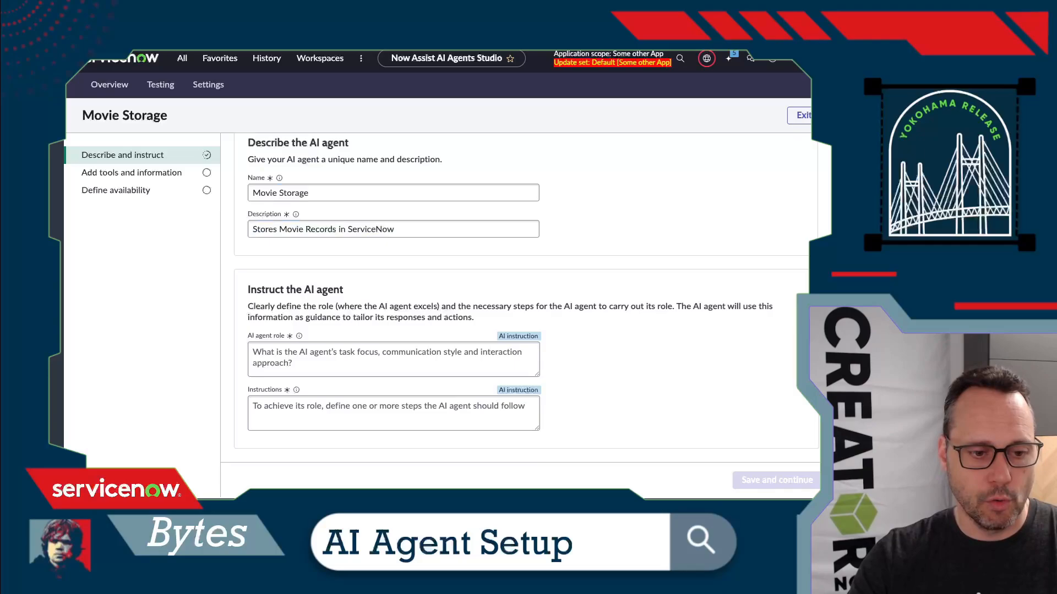
click(392, 370)
text(You are an agent who stores movie information in a ServiceNow Table.)
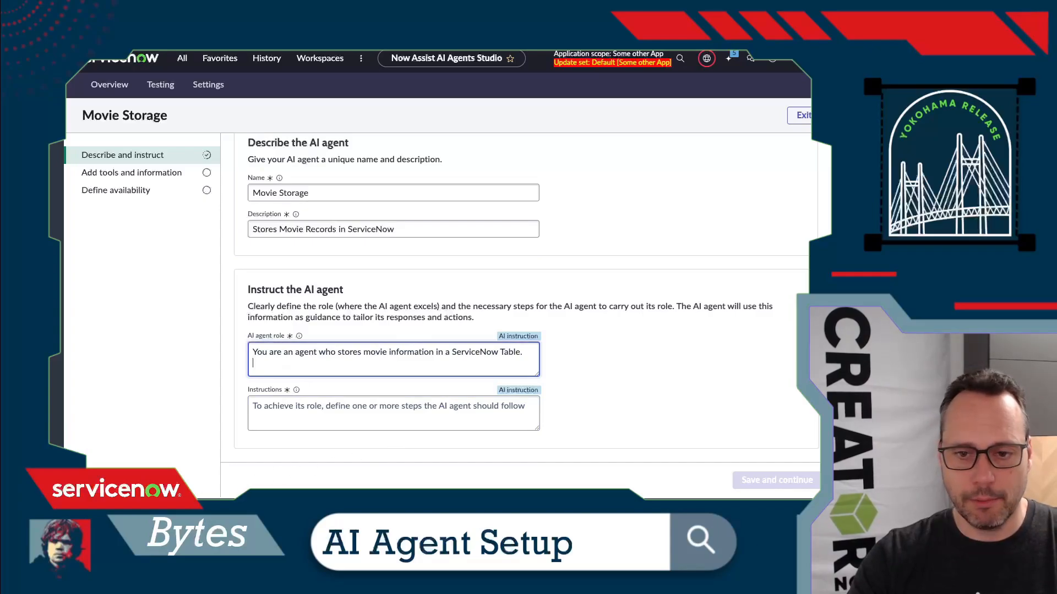
Step: Enter the instructions "Given all the relevant details you will create or update a record in ServiceNow Movie table with details about the movie." and save
key(alt+Tab)
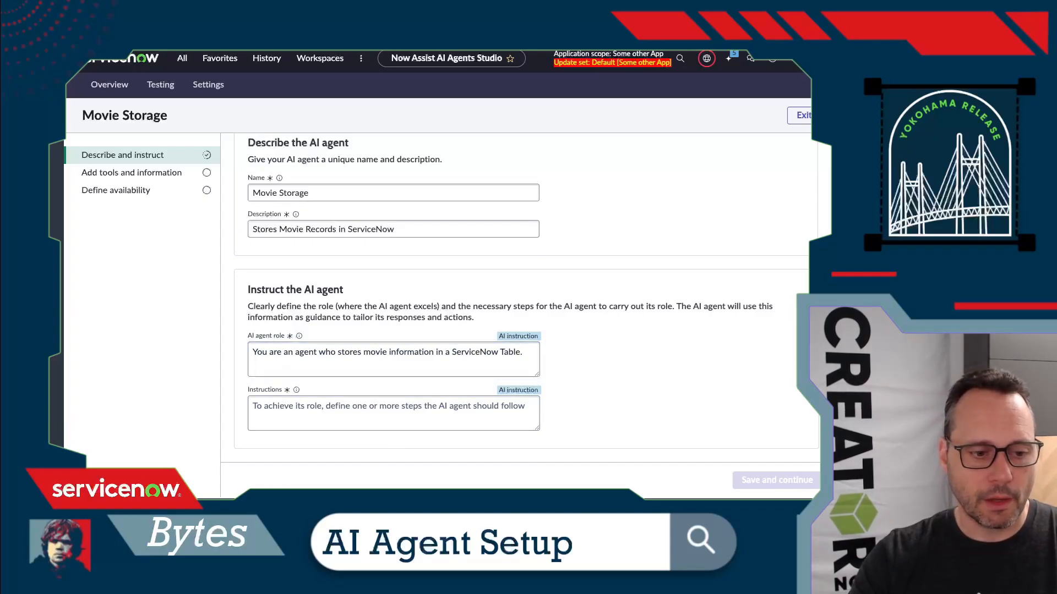
click(296, 406)
text(Given all the relevant details you will create or update a record in ServiceNow Movie table with details about the movie.)
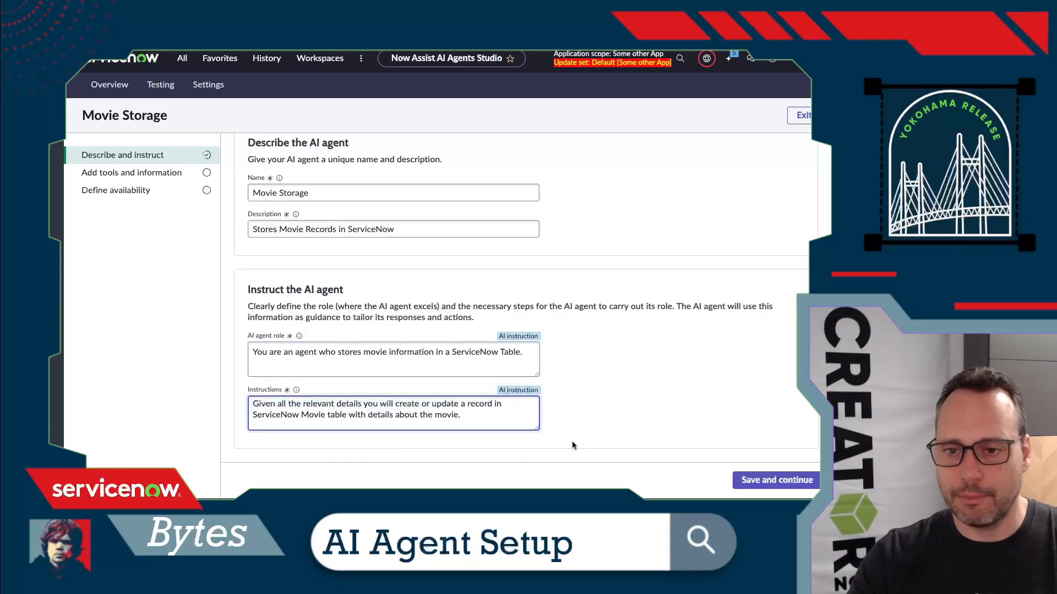
key(Return)
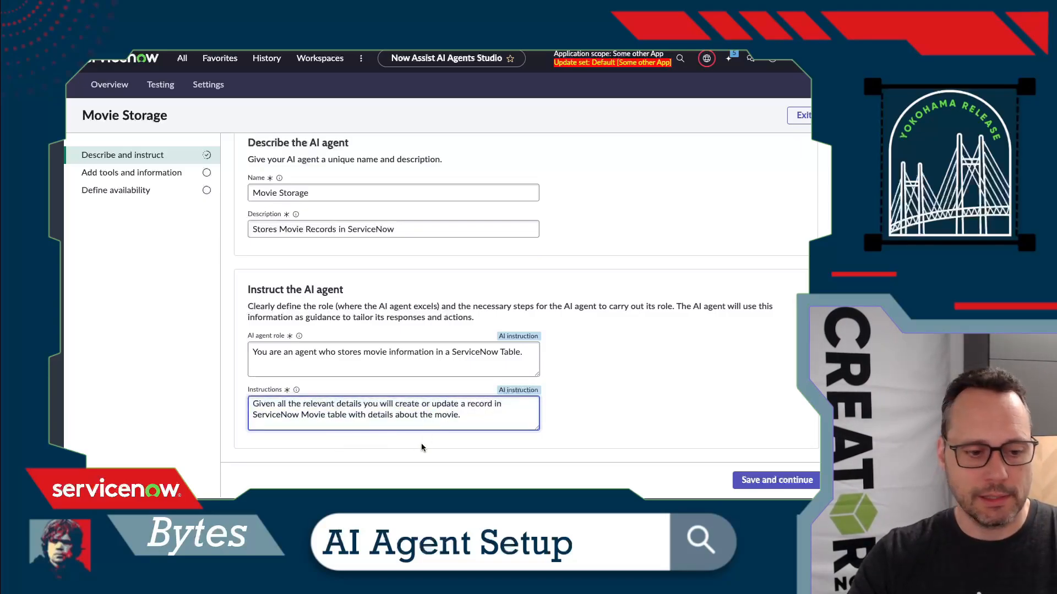
scroll(562, 387, up, 2)
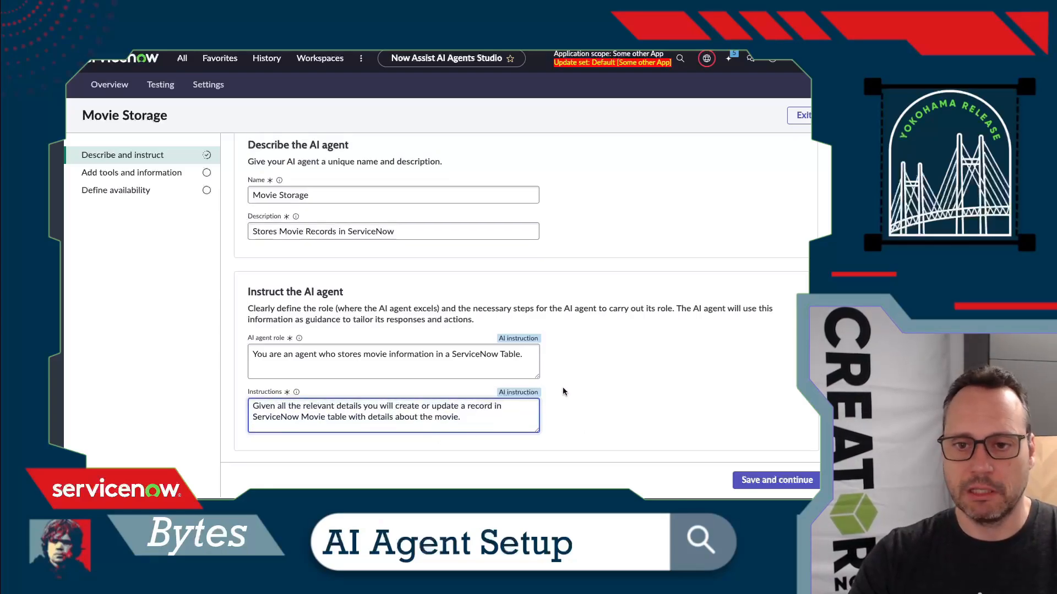
scroll(601, 389, down, 2)
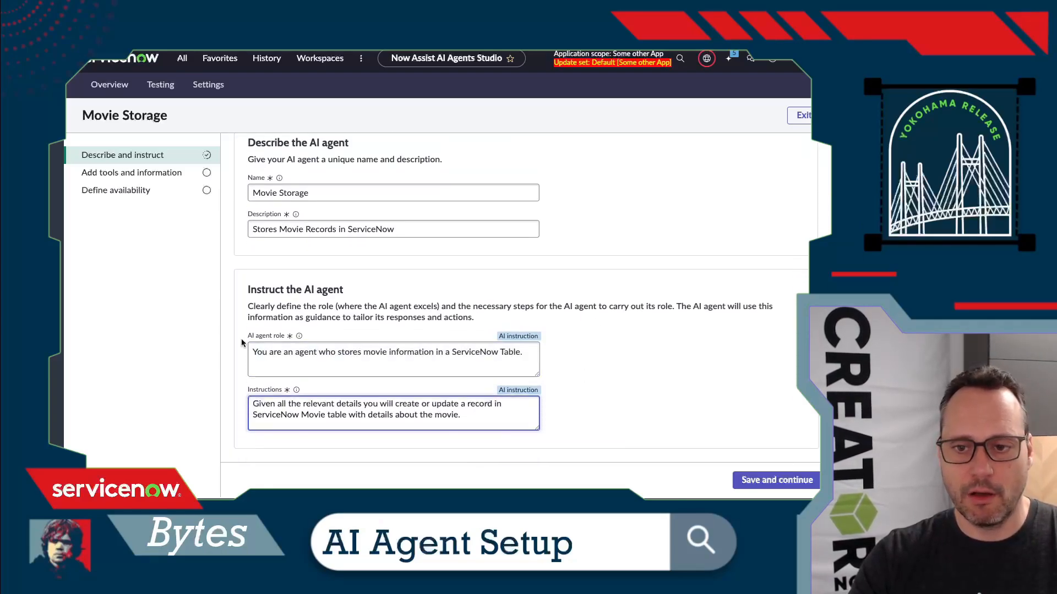
click(777, 480)
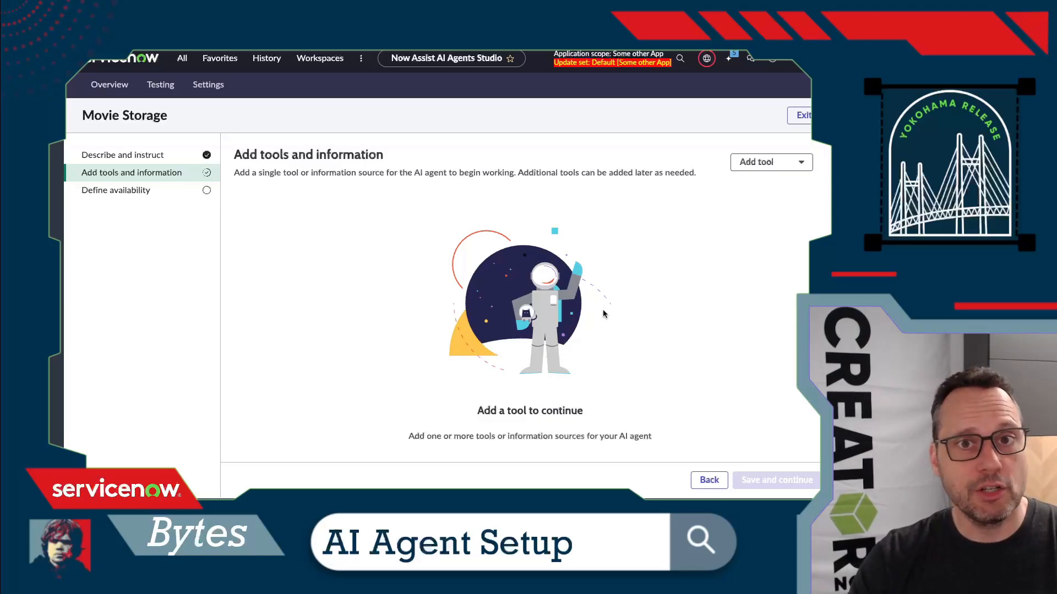
Step: Start adding a sub flow tool to the Movie Storage agent and choose Create Movie Record as its sub flow
click(765, 172)
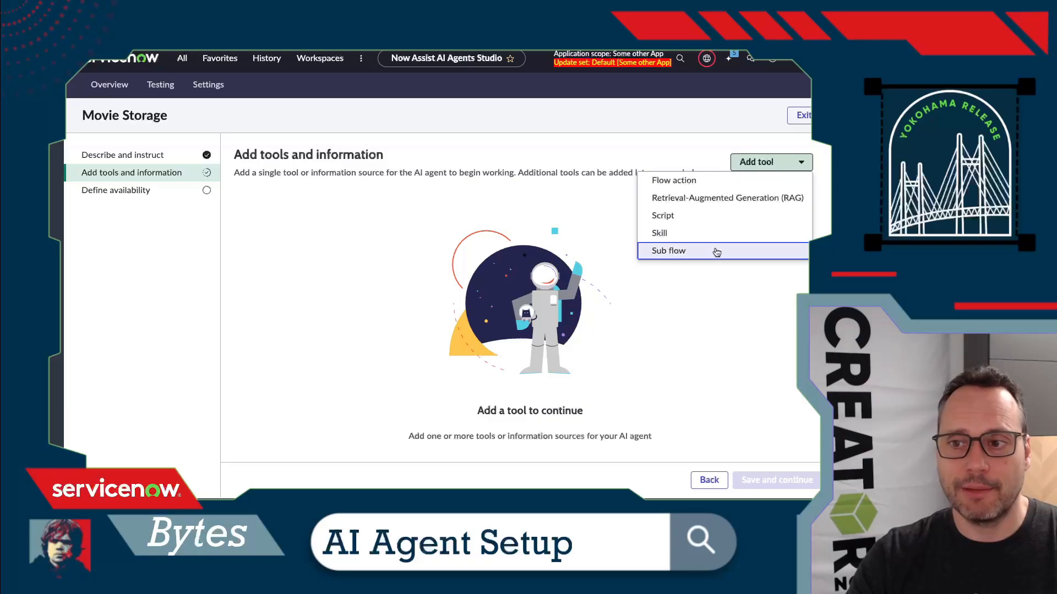
click(716, 252)
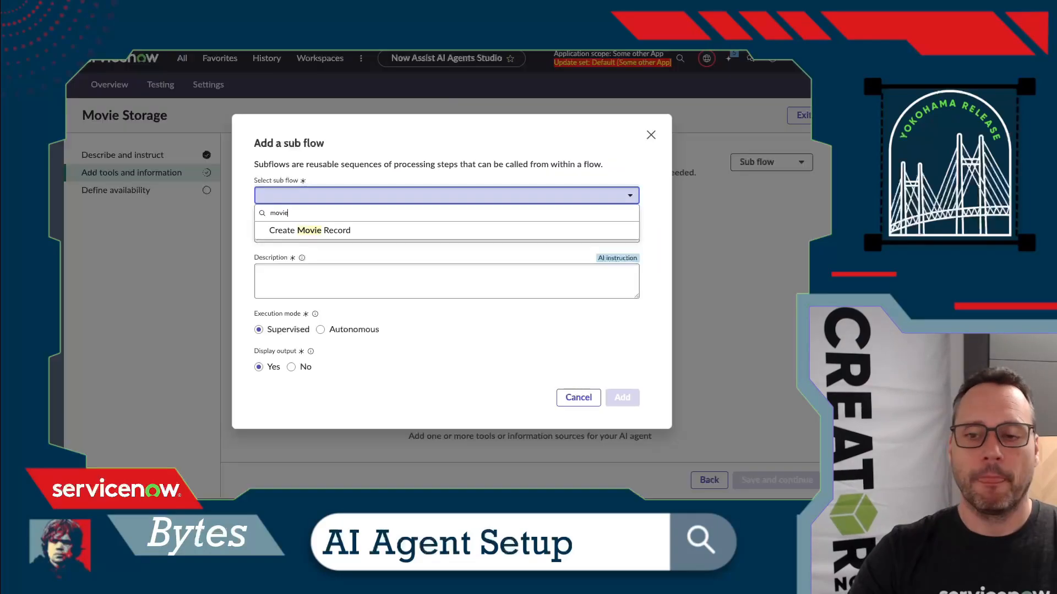
click(326, 235)
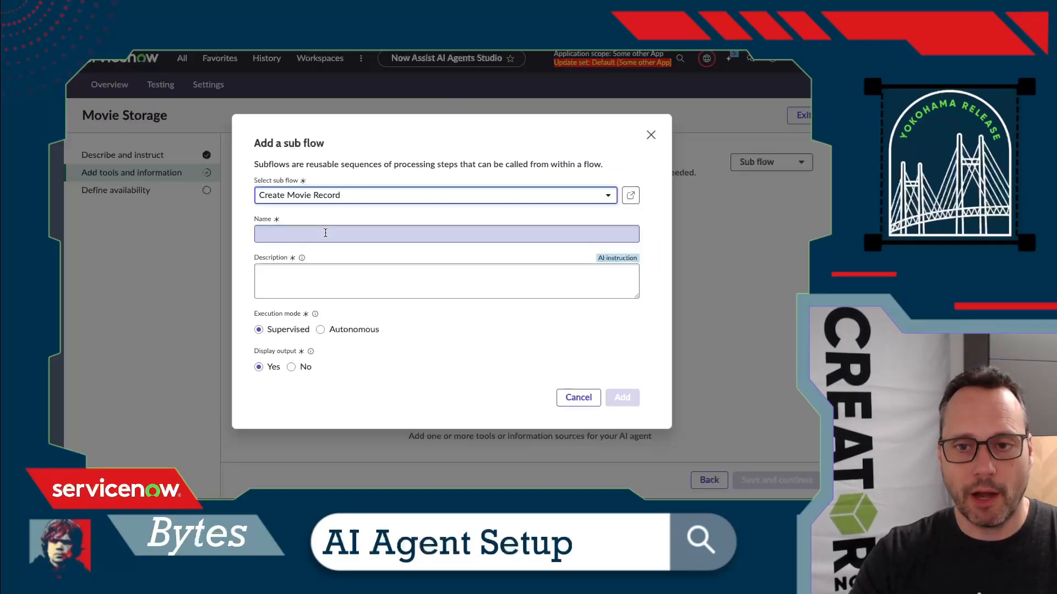
Step: Name the sub flow tool "Store a new movie record in ServiceNows Movie Table"
click(310, 232)
text(S)
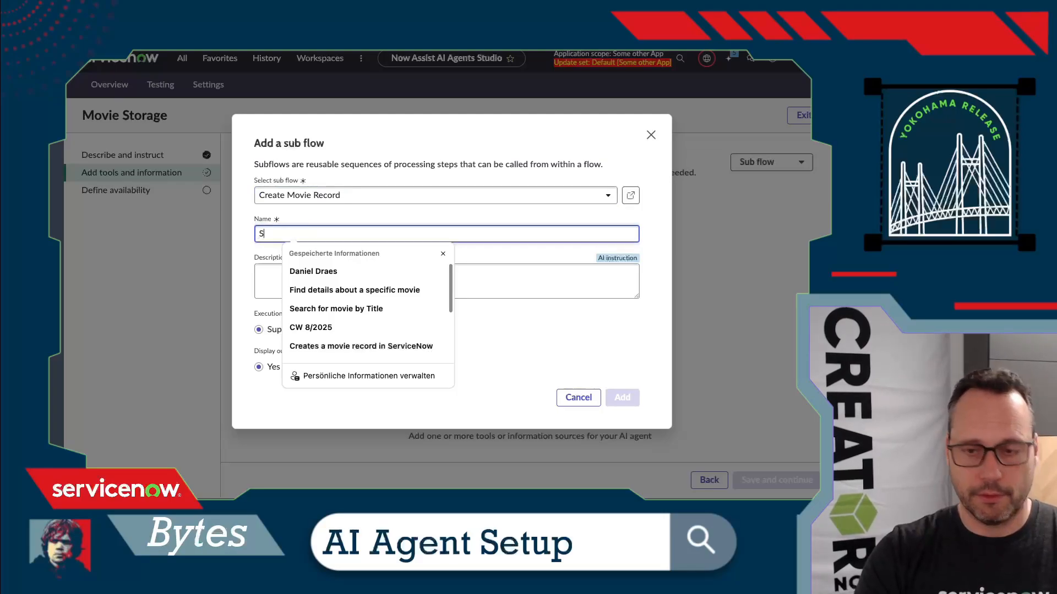
text(tore a new movie r)
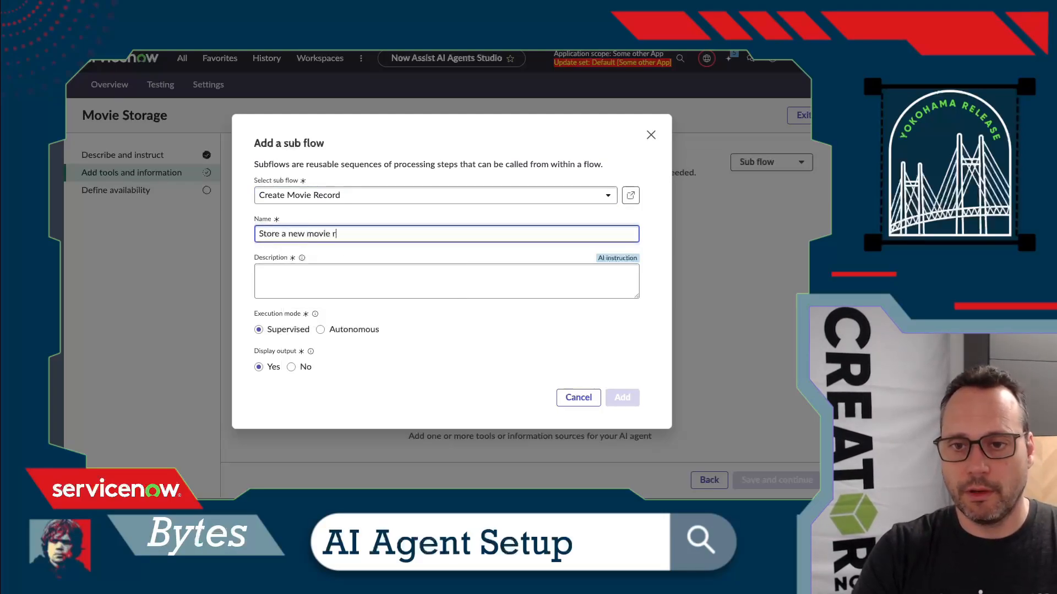
text(ecord in ServiceN)
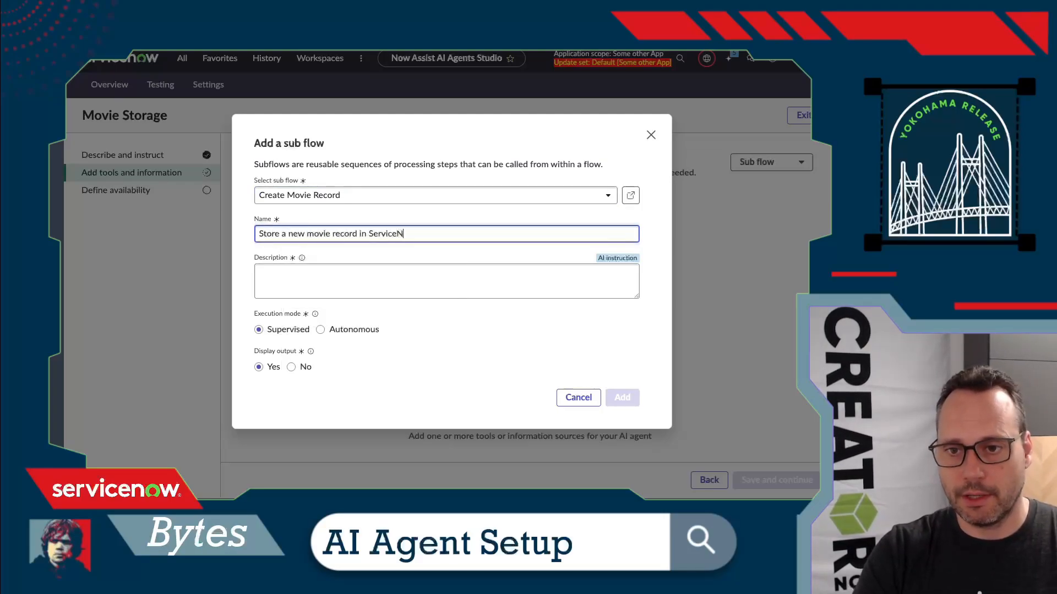
text(ows )
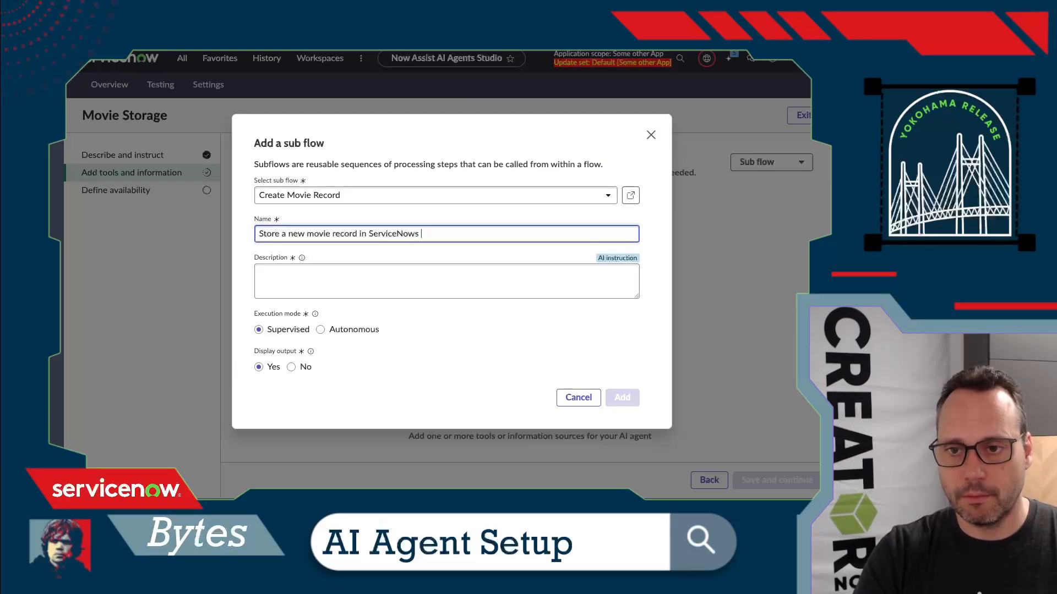
text(Movie Table)
Step: Describe the sub flow tool as "Use the tool to store information about a given movie in the ServiceNow Movie table." and add it
key(Tab)
text(q)
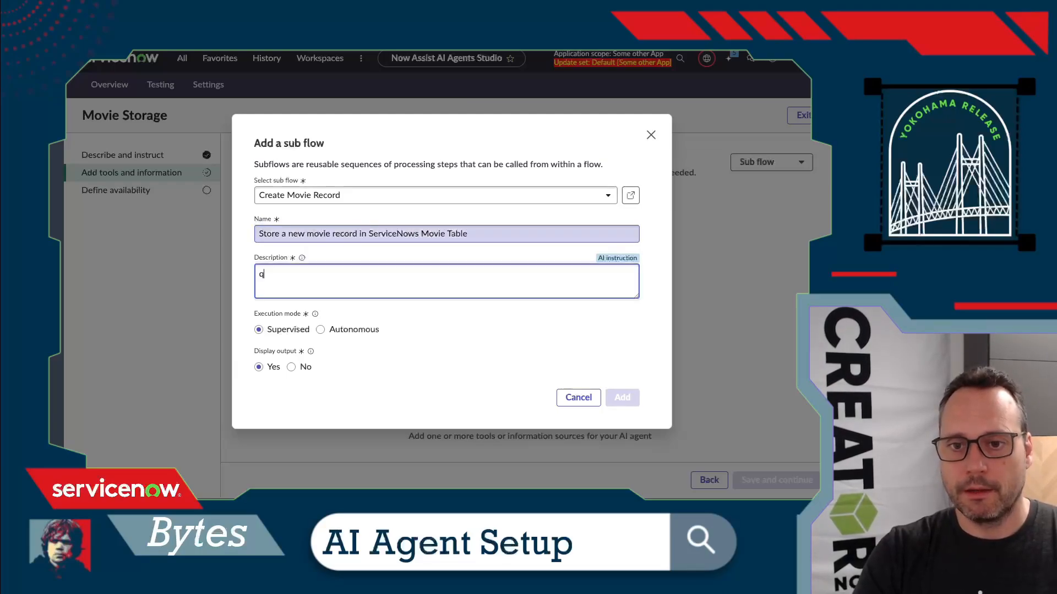
key(BackSpace)
text(use the )
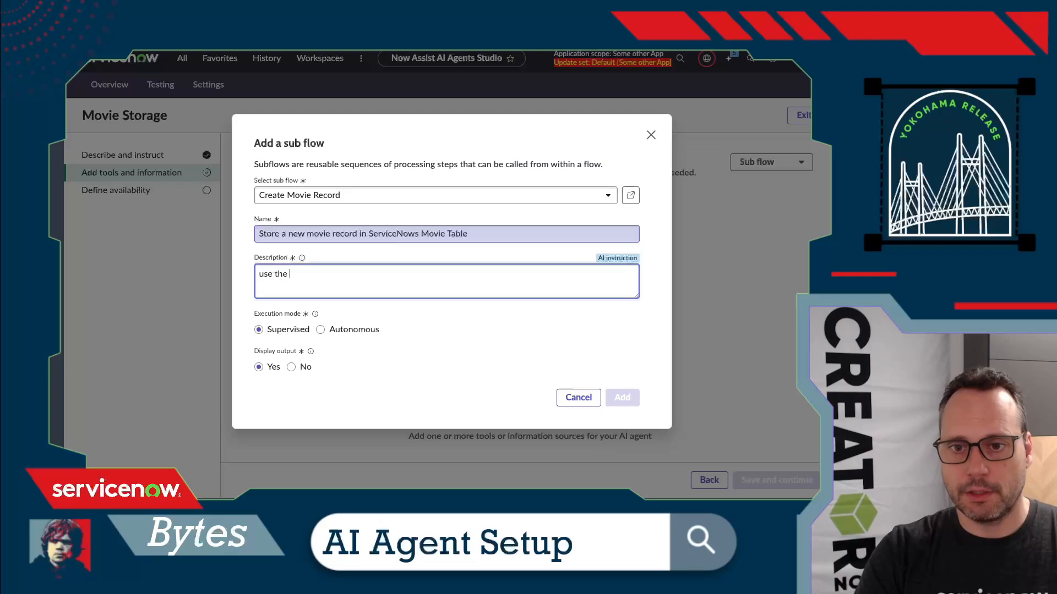
text(tool )
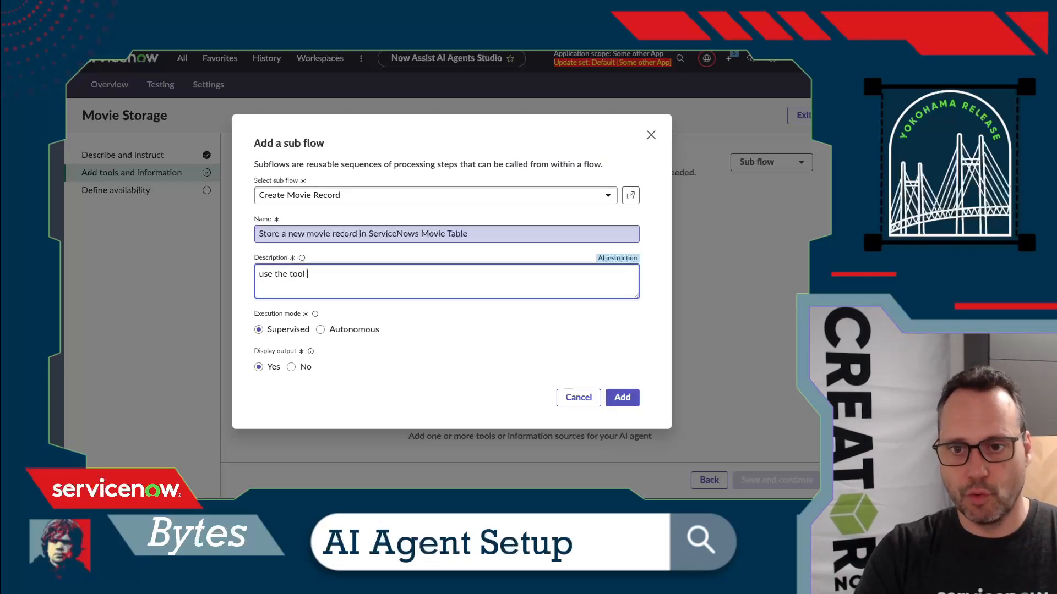
text(to store informat)
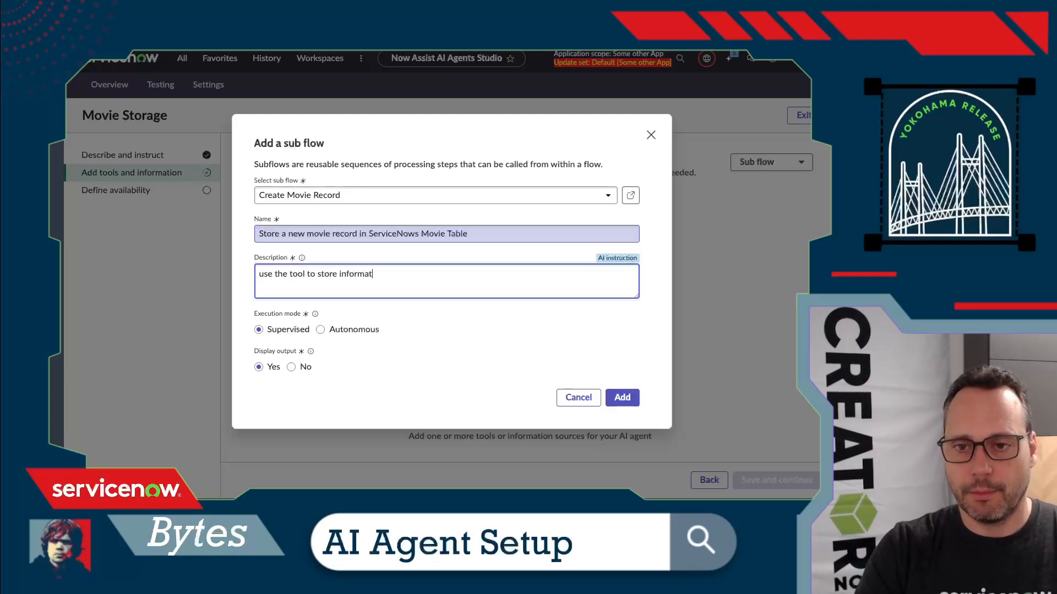
text(ion about a given m)
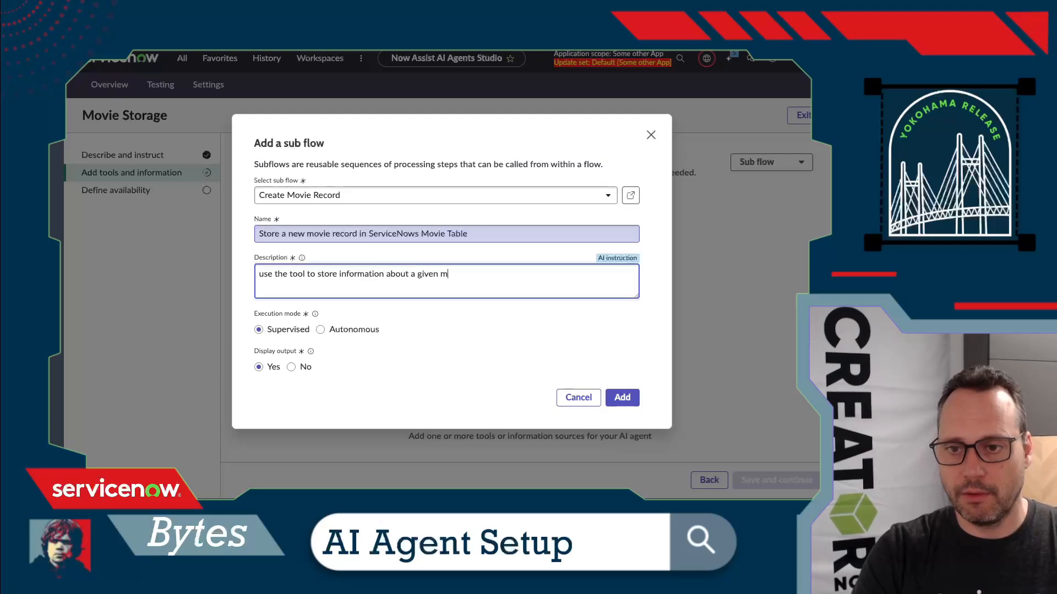
text(ovie in the Ser)
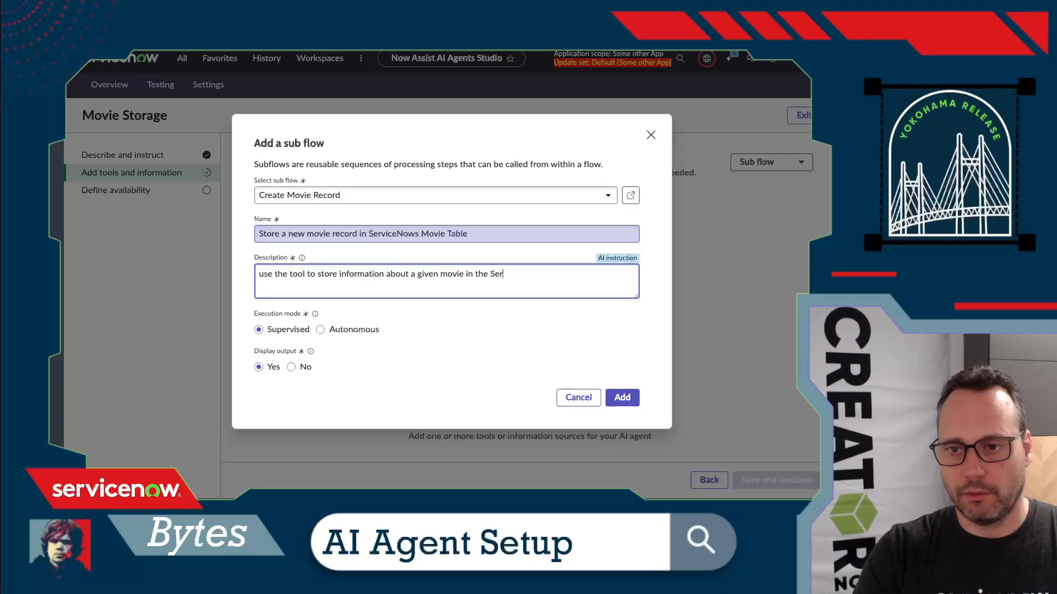
text(viceNow Movie table)
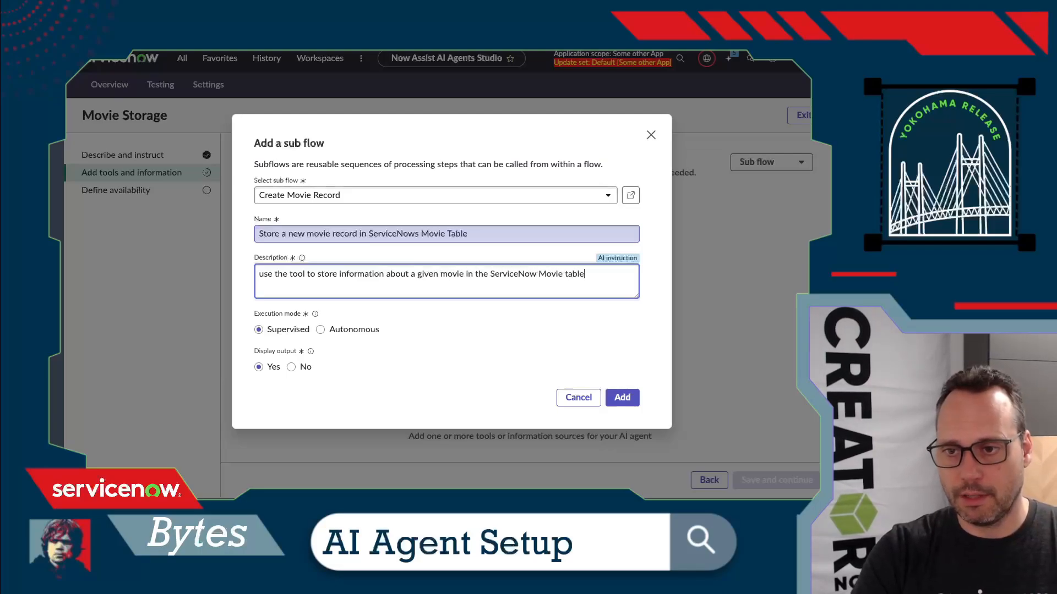
text(.)
key(Home)
key(Delete)
text(U)
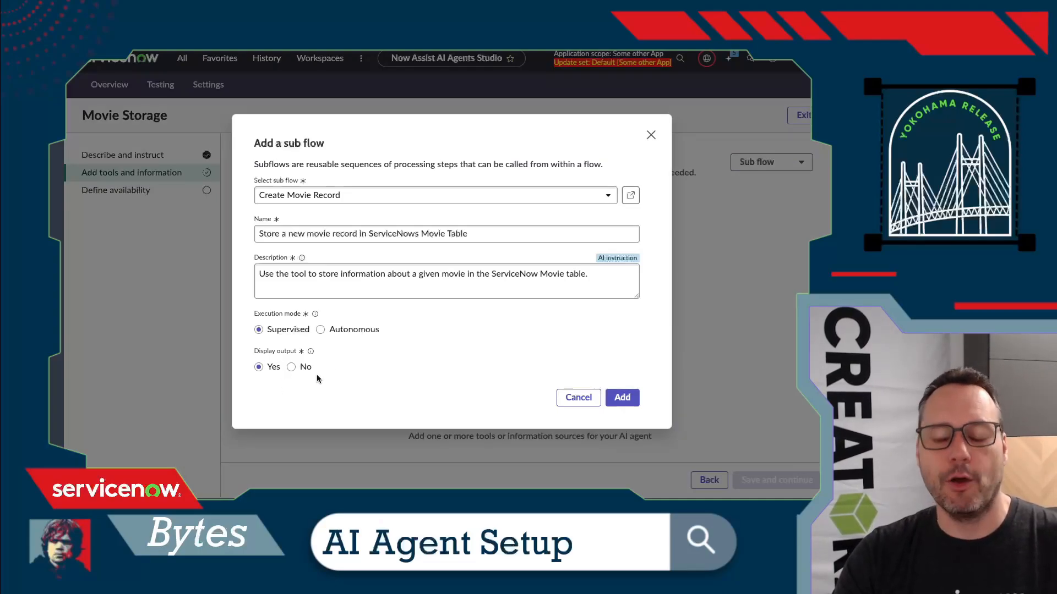
click(623, 398)
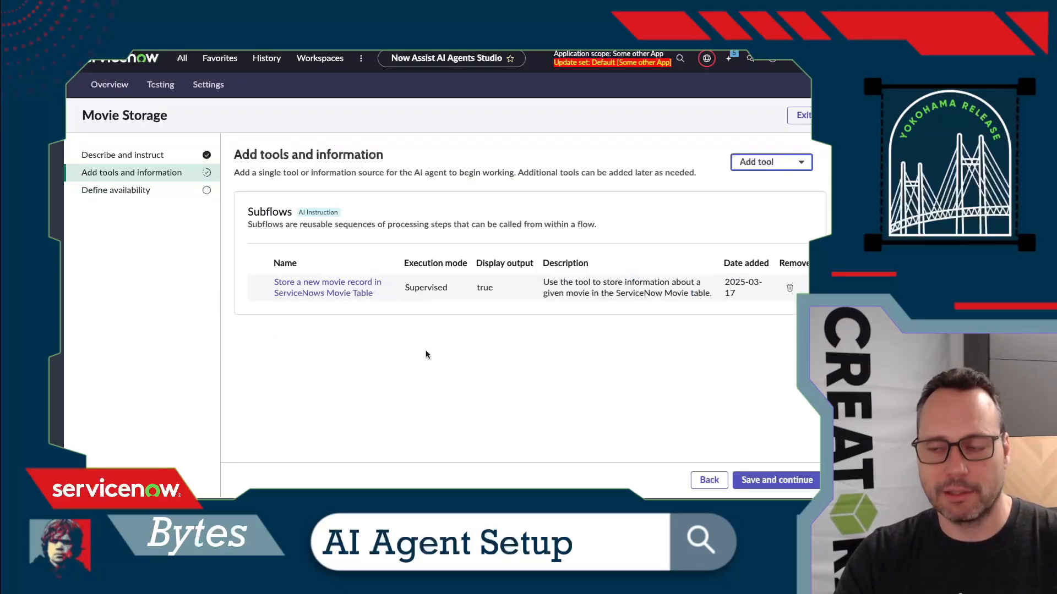
Step: Save the Movie Storage agent's tools and availability to complete its setup, and review the list of AI agents
click(776, 480)
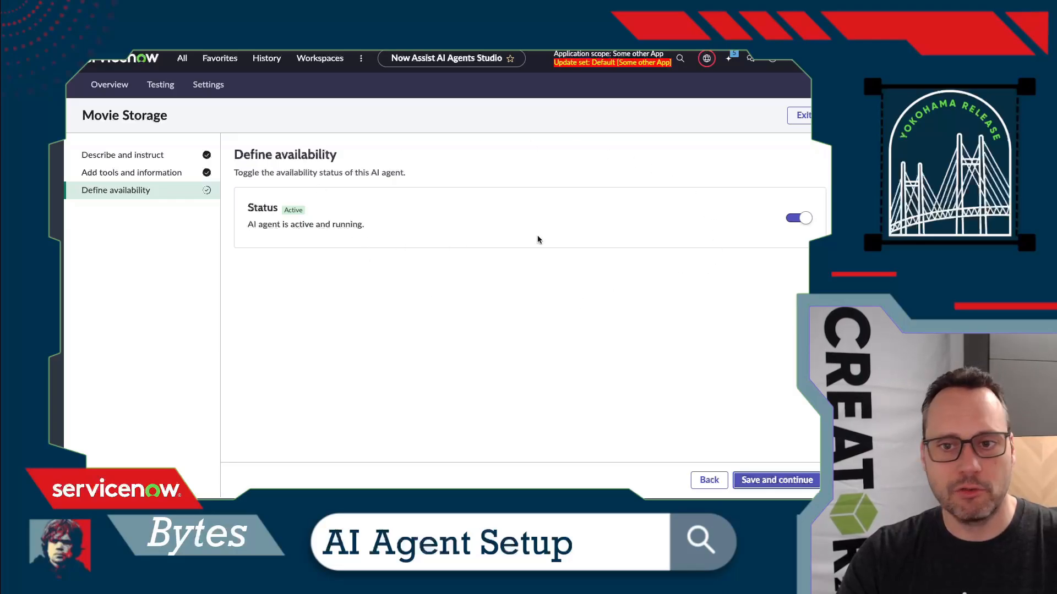
click(773, 480)
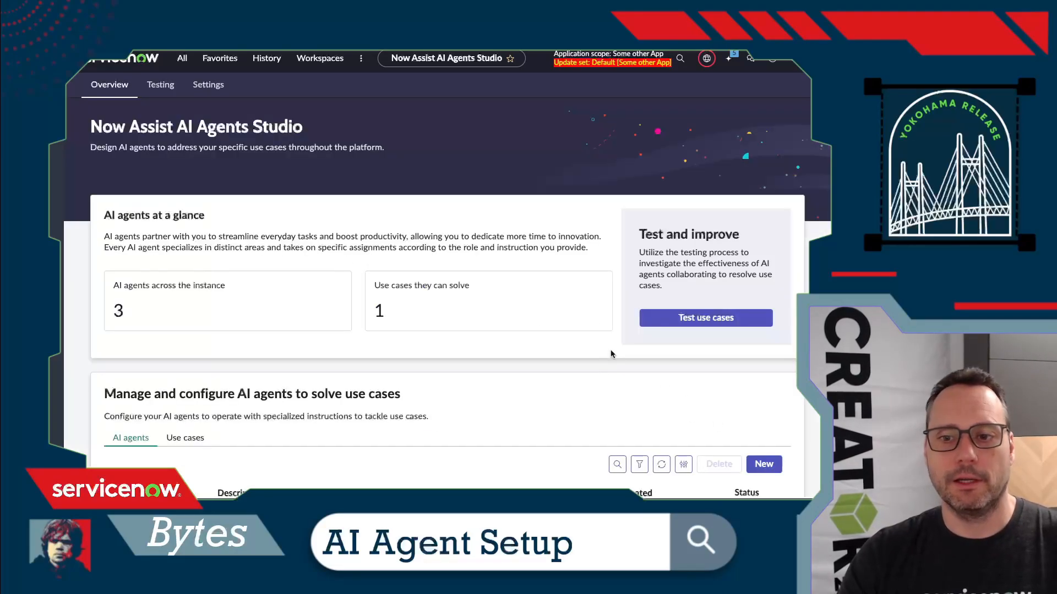
scroll(613, 353, down, 4)
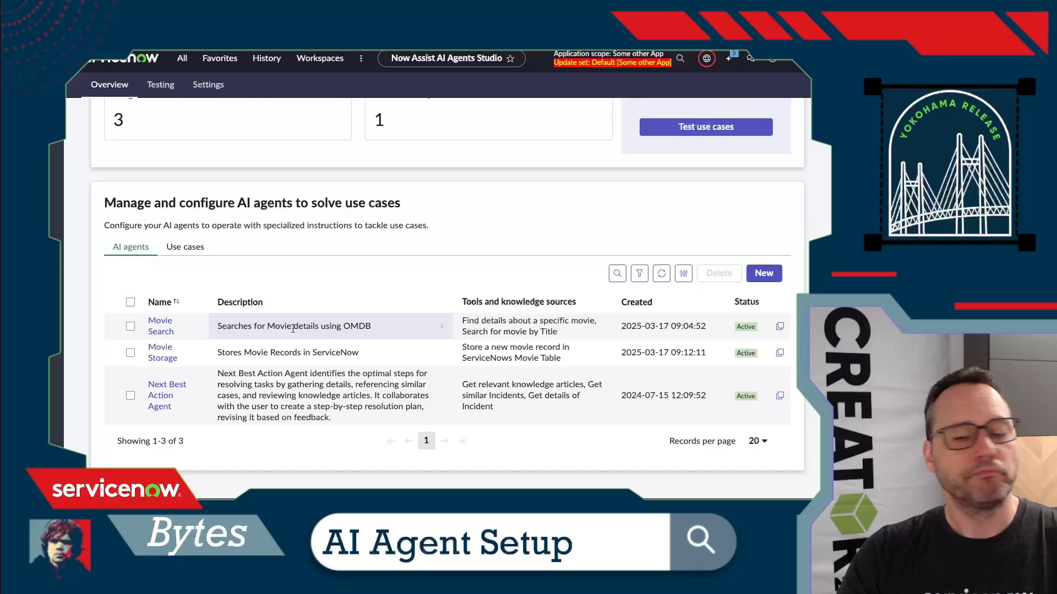
scroll(293, 328, up, 3)
scroll(292, 329, down, 3)
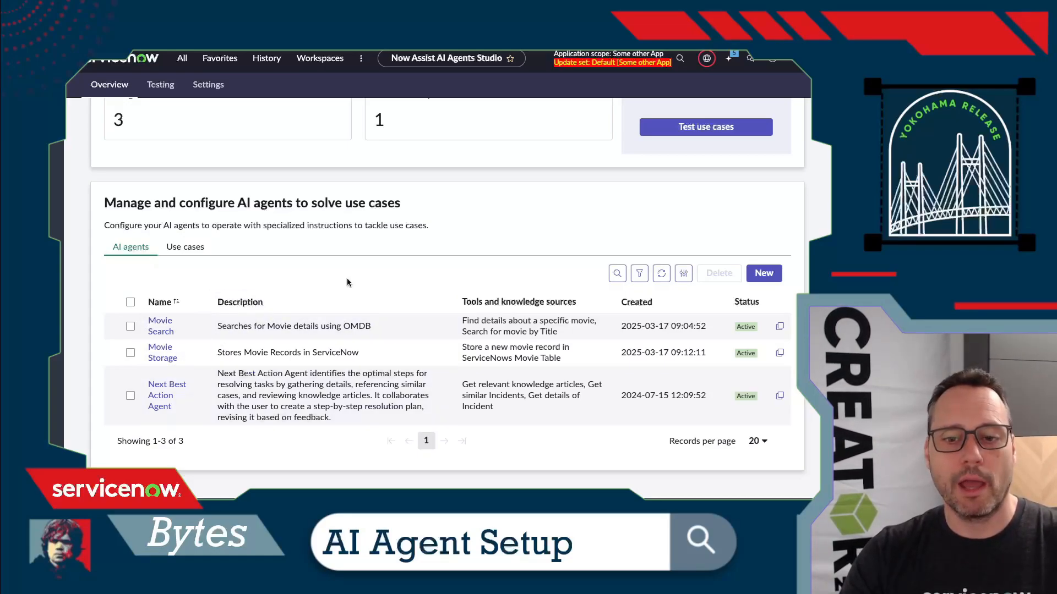
Step: Create a new use case and name it "Movie Search"
click(199, 253)
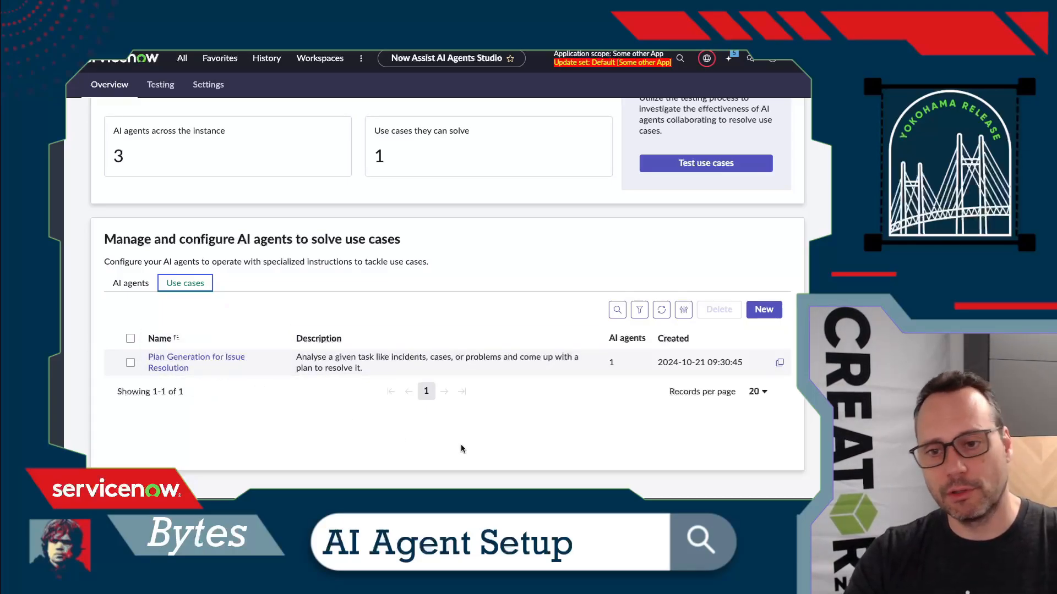
click(763, 308)
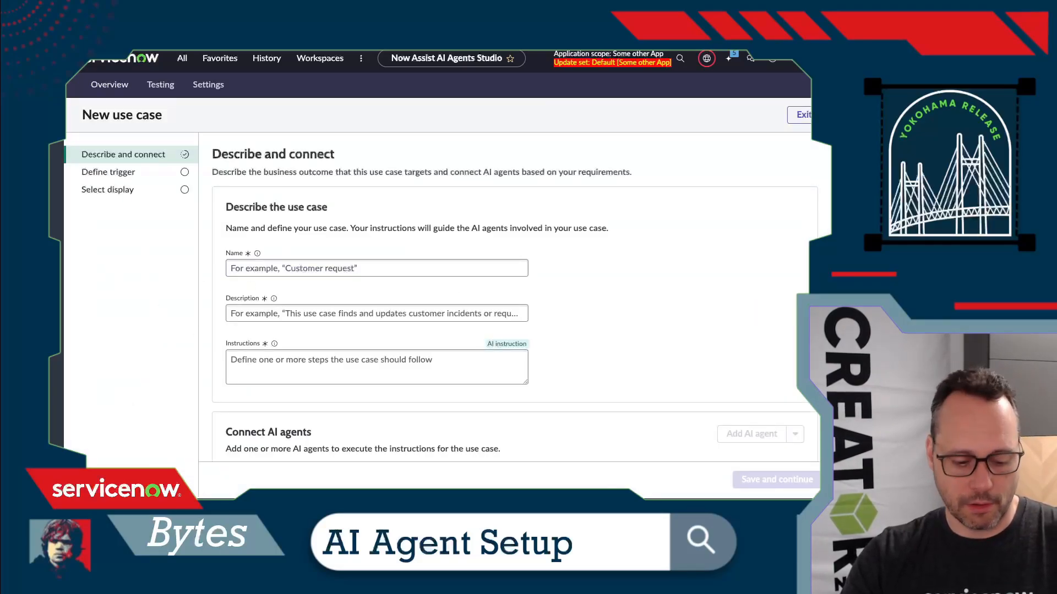
click(243, 275)
text(Movie Search)
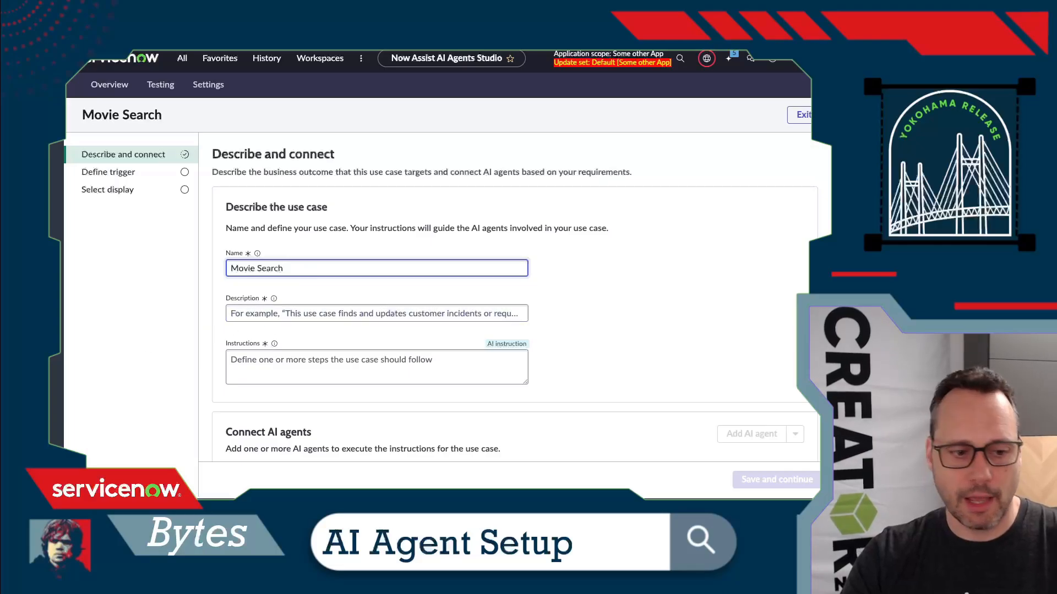
key(alt+Tab)
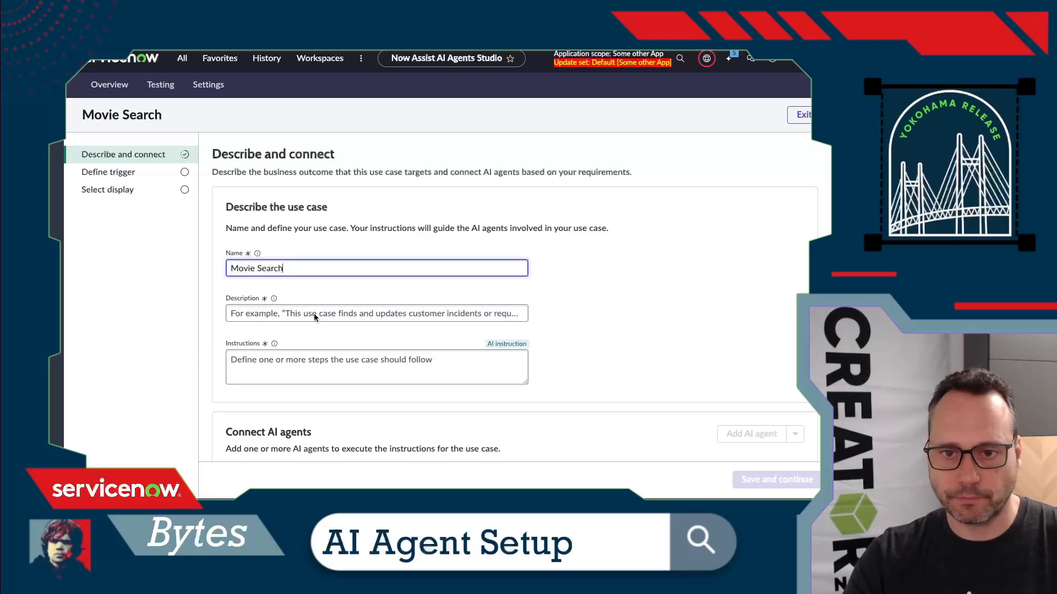
Step: Describe the use case as "Search for movie information online and store in ServiceNow"
click(314, 314)
text(Search fo)
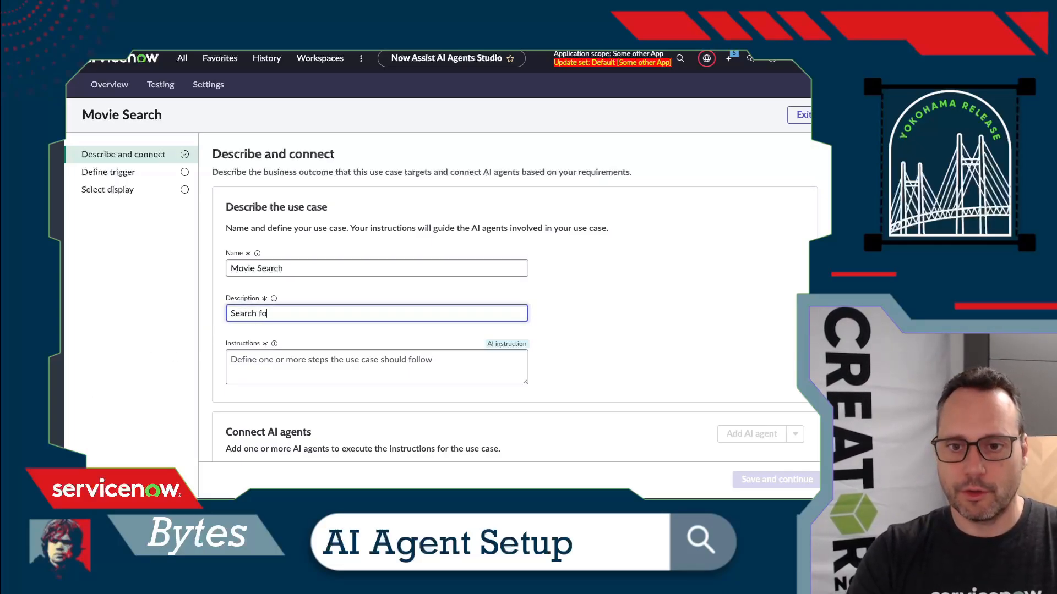
text(r movie infor)
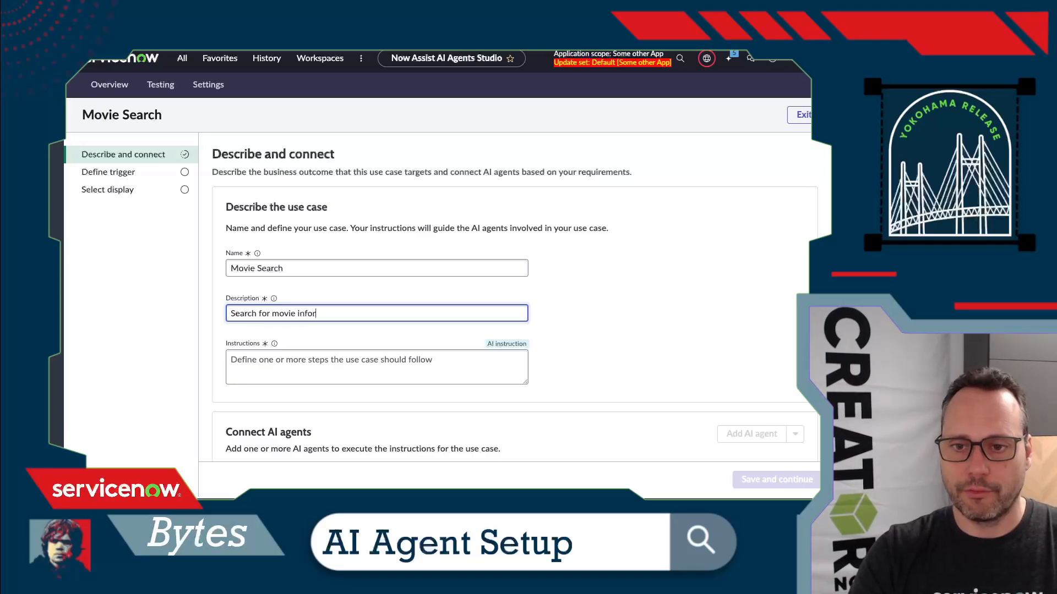
text(mation online and store in )
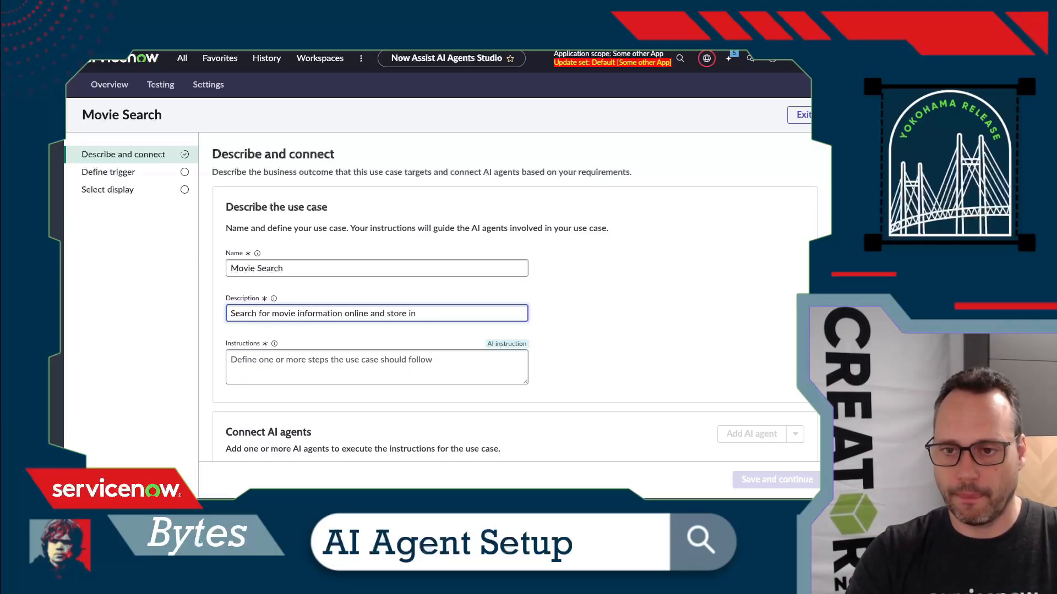
text(stService)
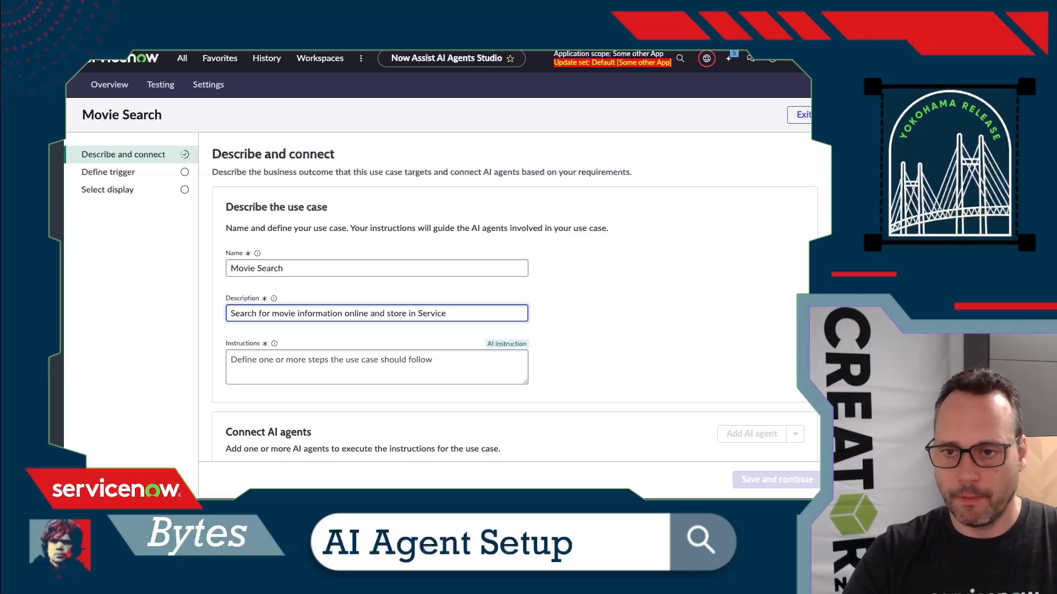
text(owNow)
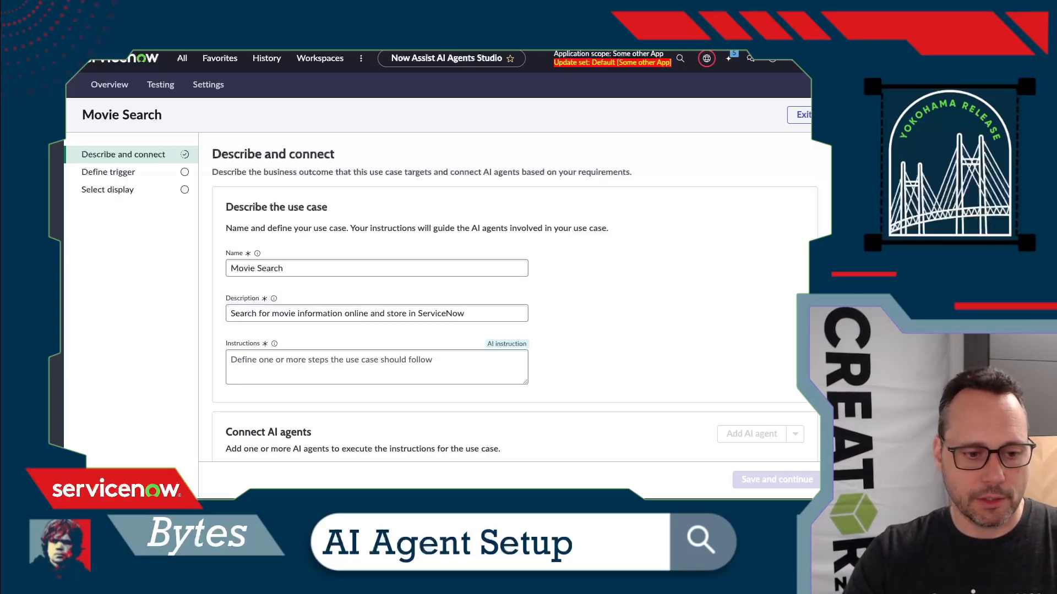
Step: Enter use case instructions to ask for part of a movie title, search externally, list the movies, and get extra details on the user's selection
click(464, 362)
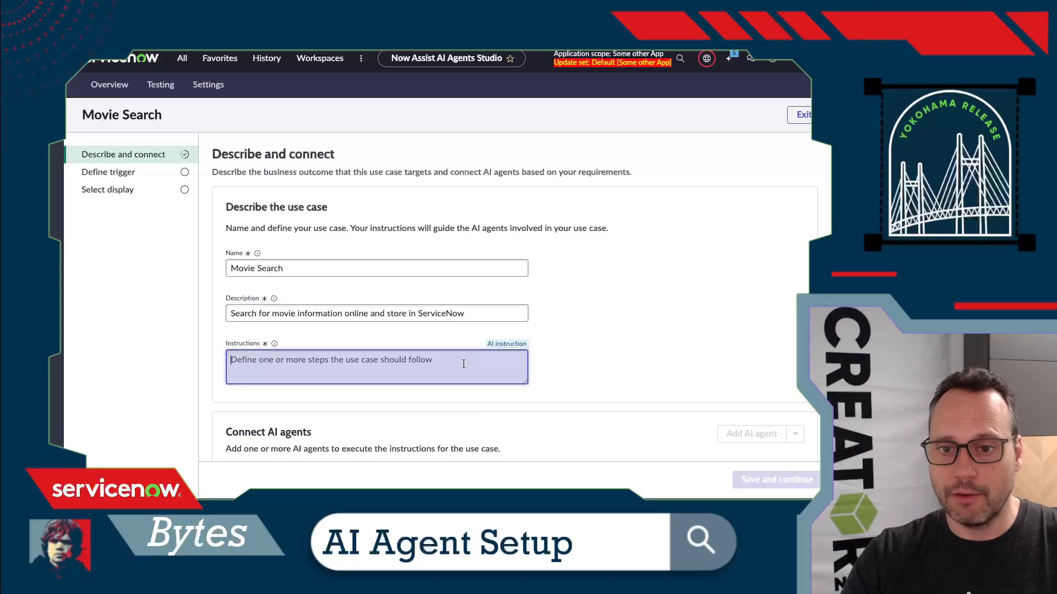
key(ctrl+v)
drag(527, 383, 526, 432)
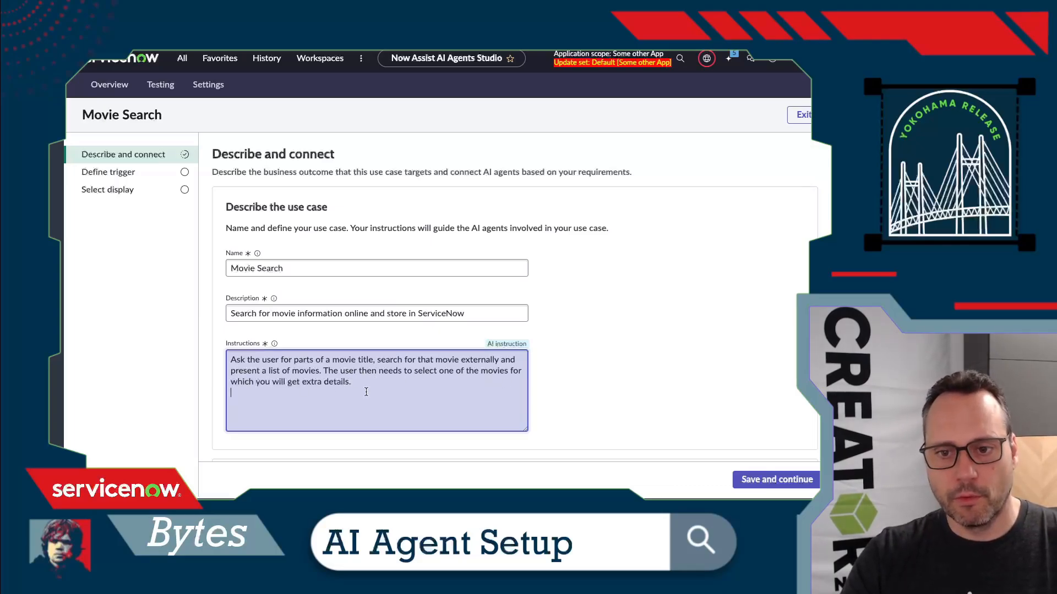
click(571, 401)
Step: Connect the Movie Search and Movie Storage AI agents to the use case and save
scroll(570, 396, down, 1)
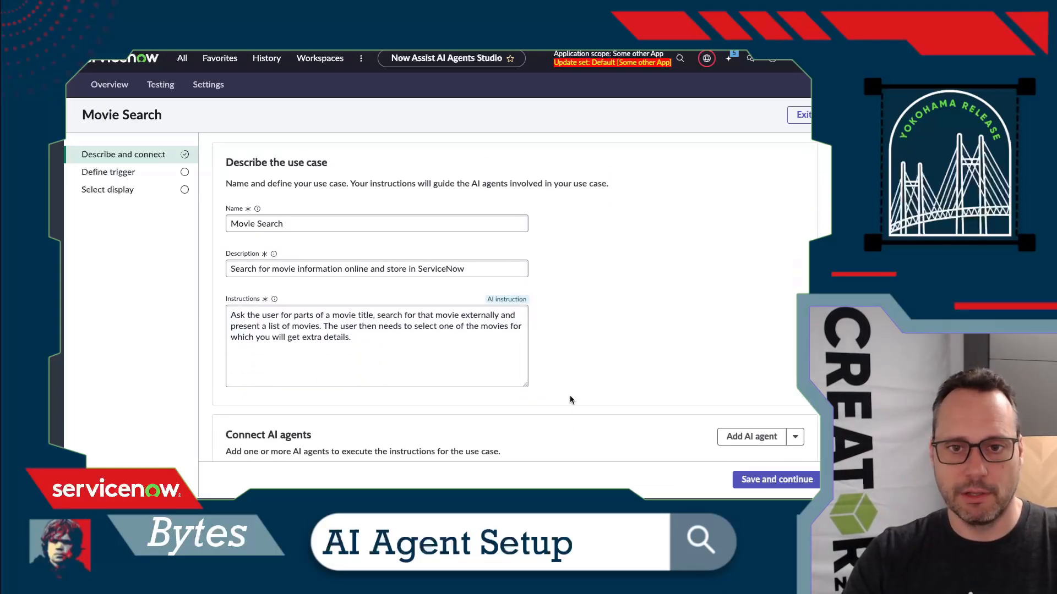
scroll(570, 397, down, 1)
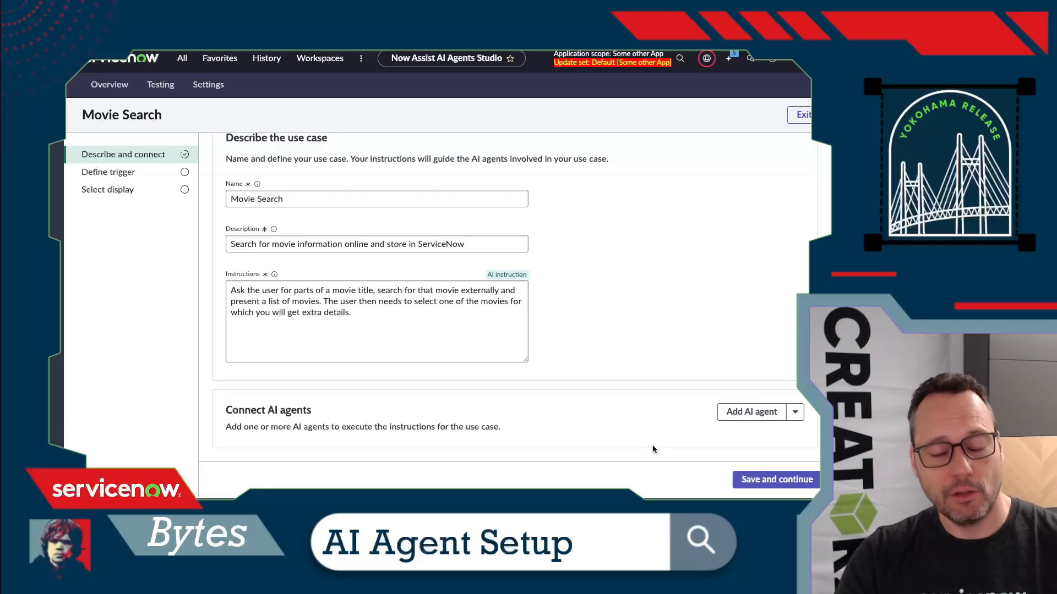
click(765, 417)
click(363, 287)
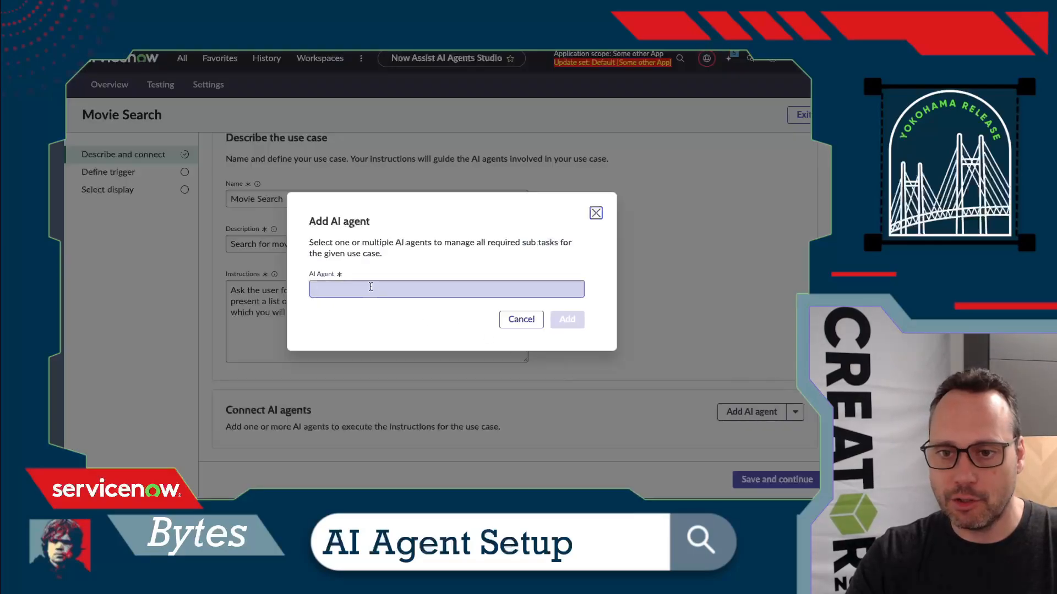
click(364, 323)
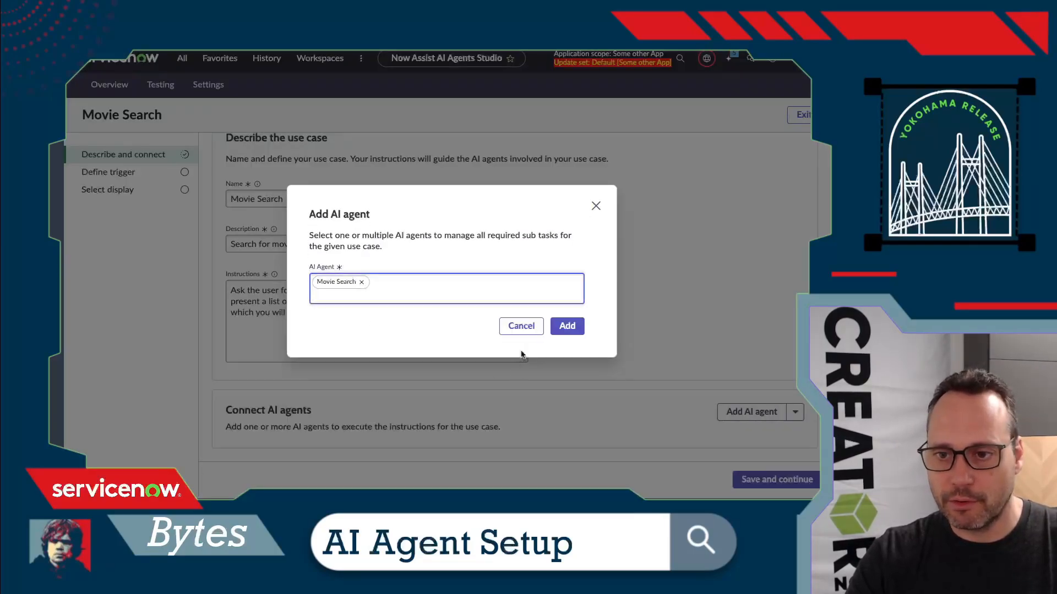
click(433, 291)
click(363, 309)
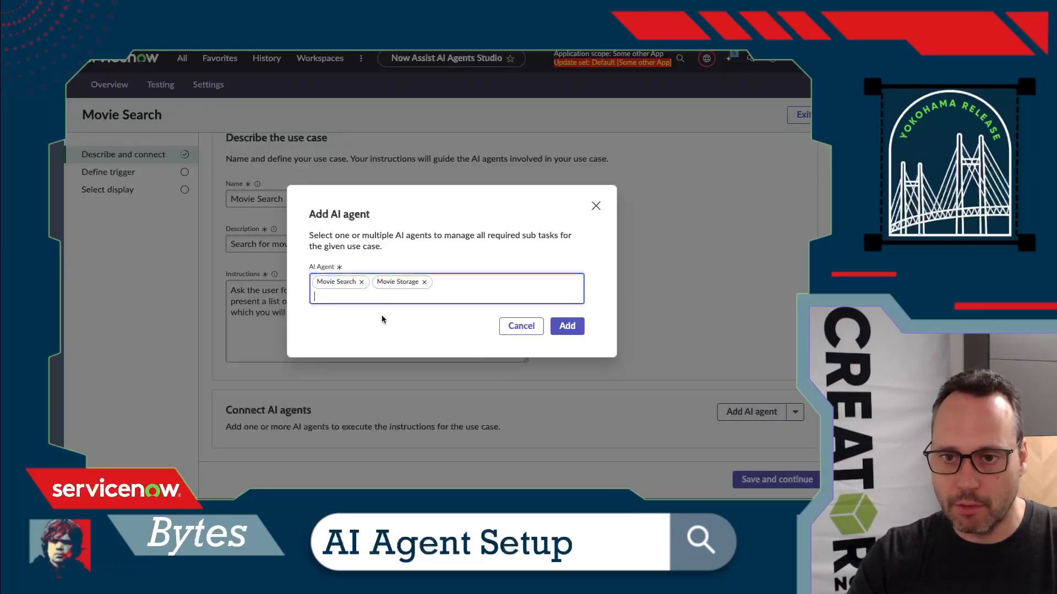
click(567, 326)
scroll(513, 422, down, 2)
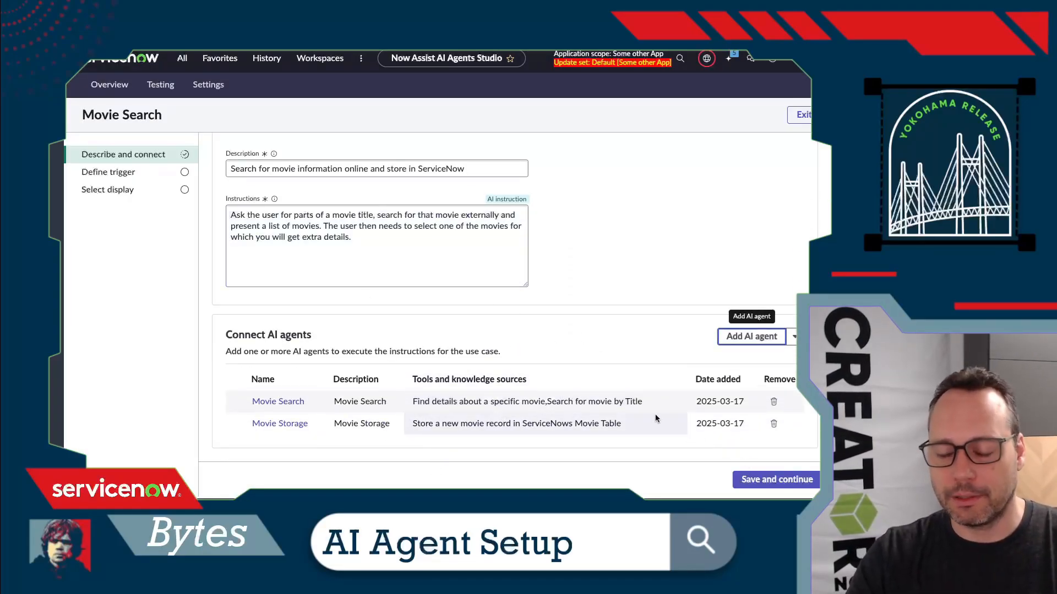
click(782, 481)
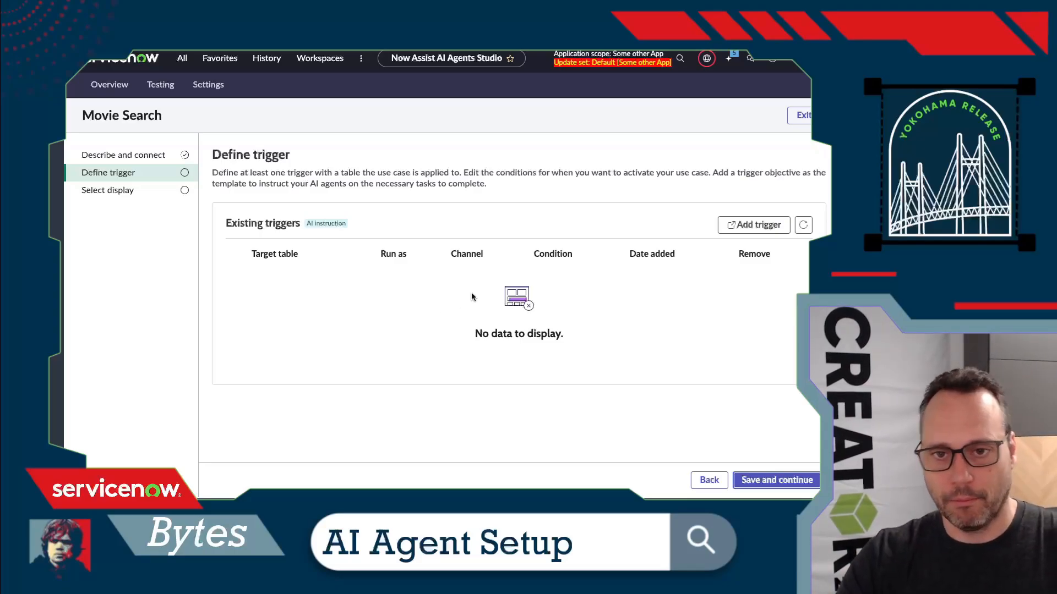
Step: Continue without a trigger, enable the use case's display in the Now Assist panel, and save it for testing
click(776, 480)
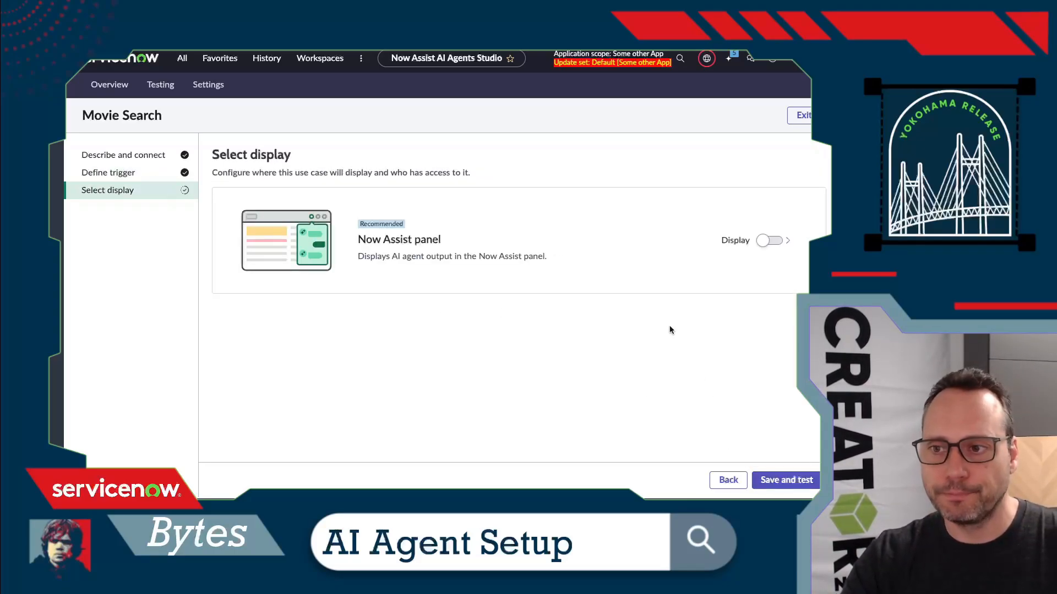
click(767, 241)
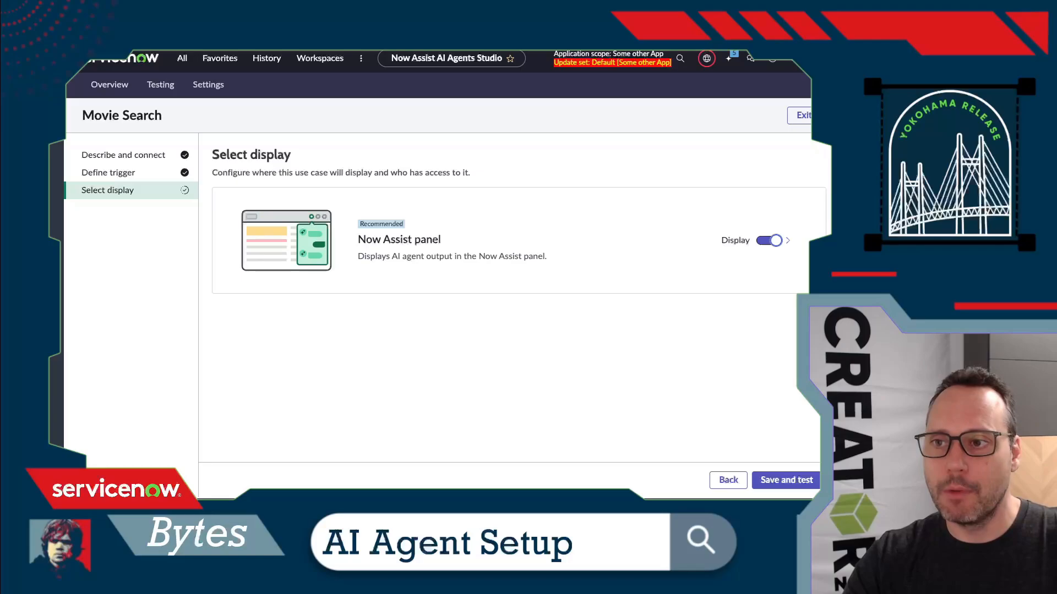
click(774, 482)
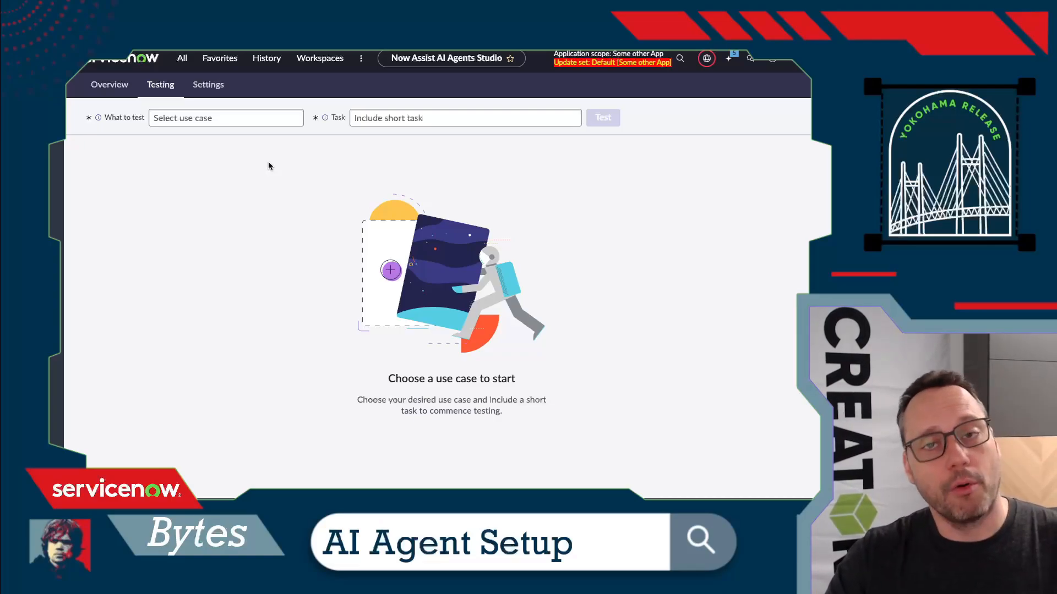
Step: Run a test of the Movie Search use case with the task "Find Movie and save in ServiceNow Table"
click(220, 123)
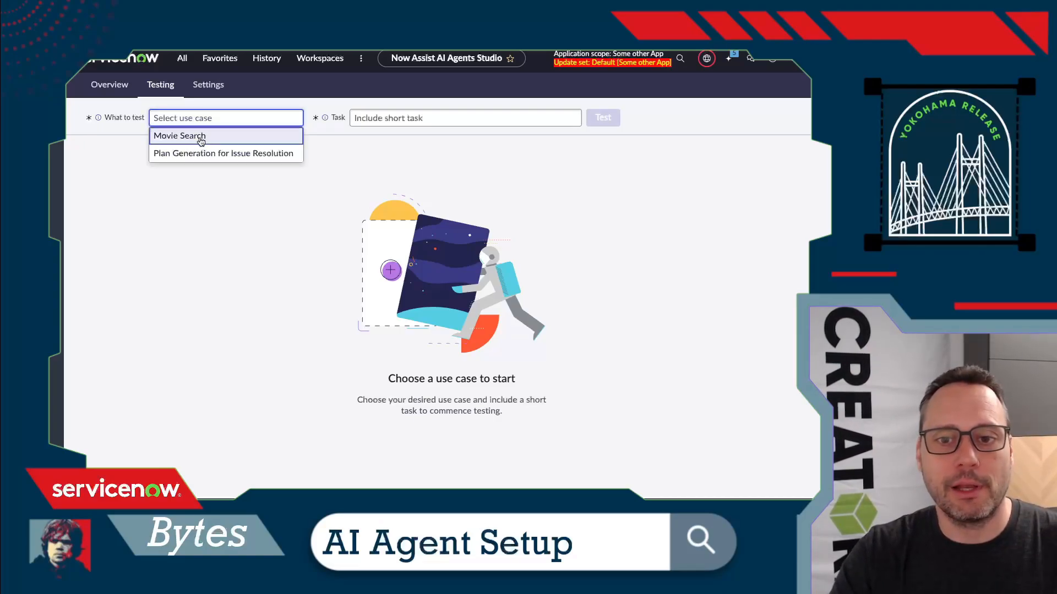
click(200, 141)
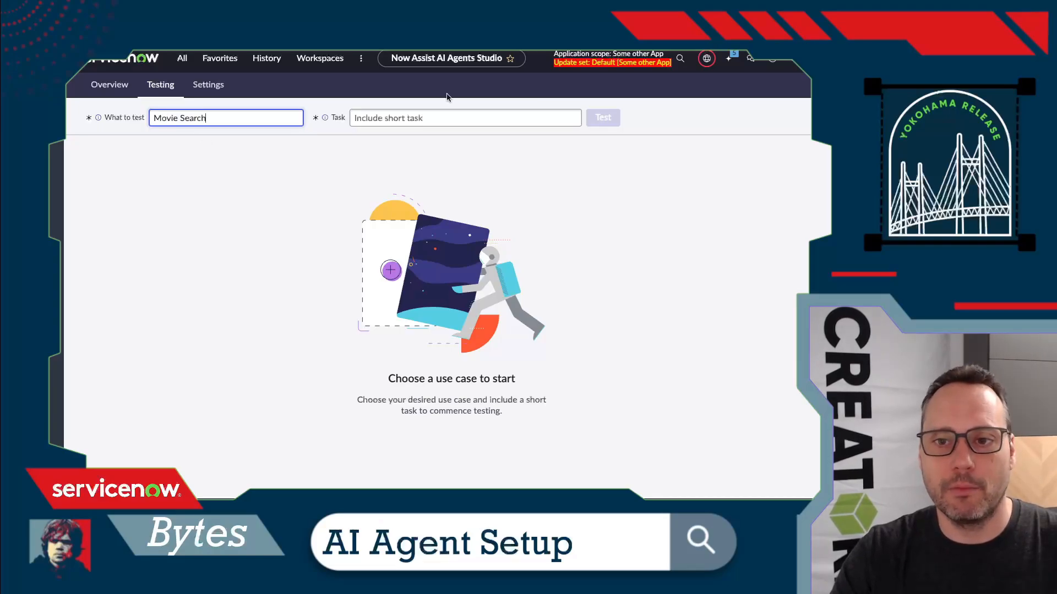
click(437, 116)
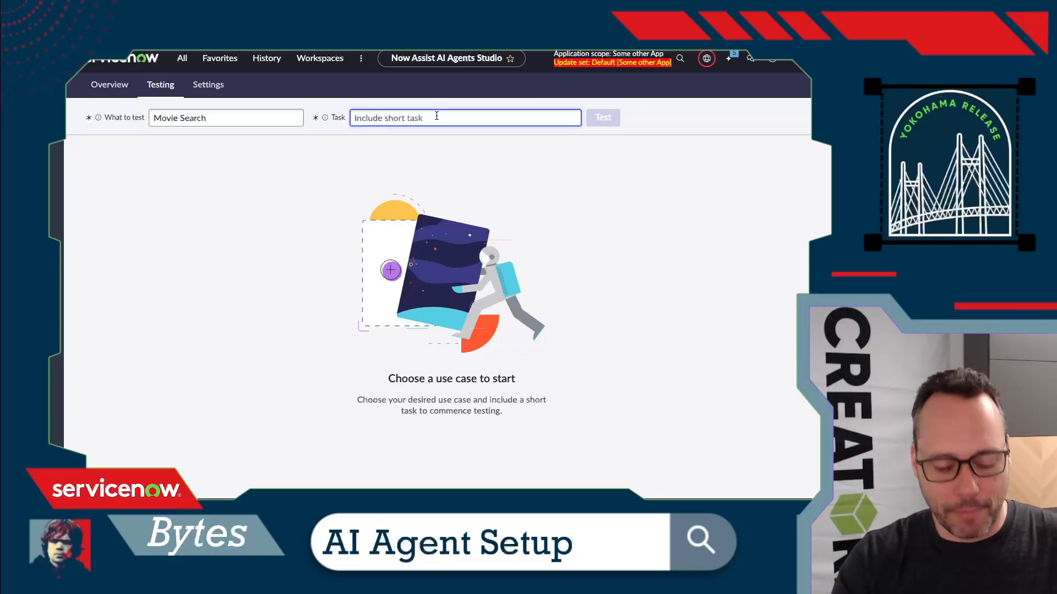
text(Find Movie)
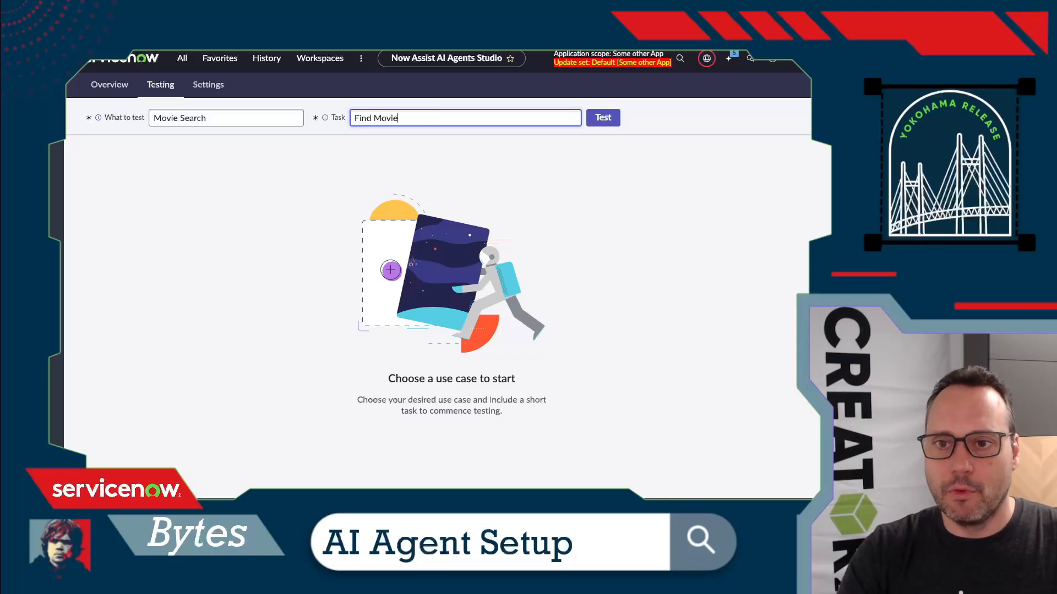
text( and sav)
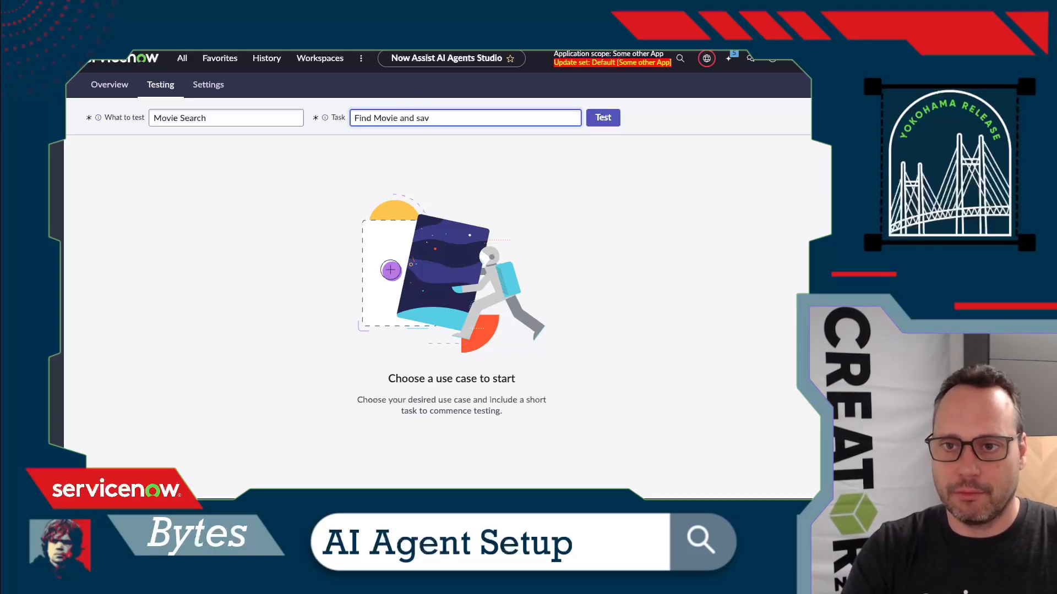
text(e in Sevrice)
key(BackSpace)
key(BackSpace)
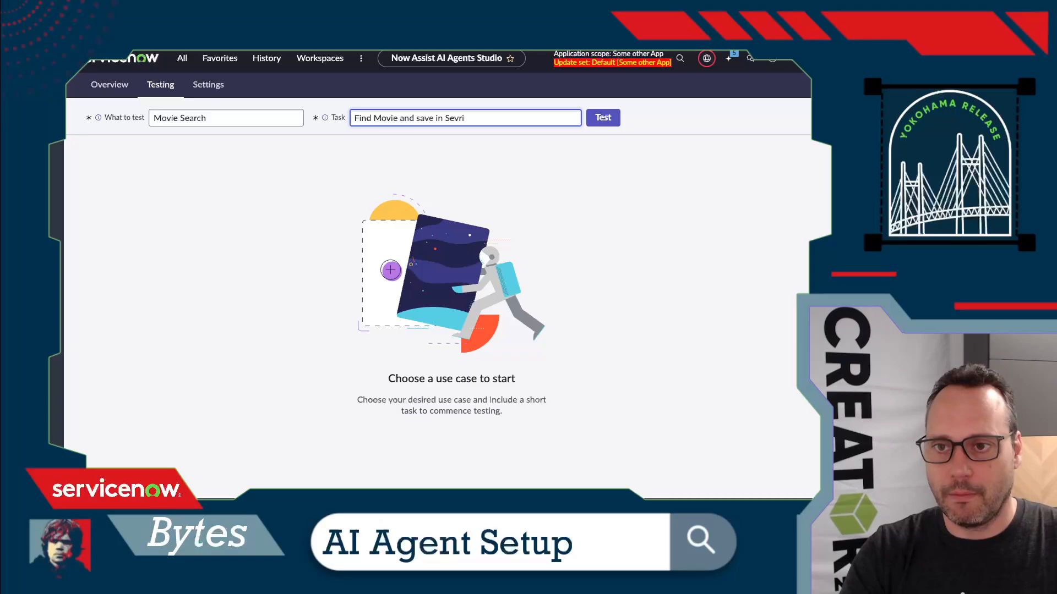
key(BackSpace)
key(BackSpace)
text(rvice)
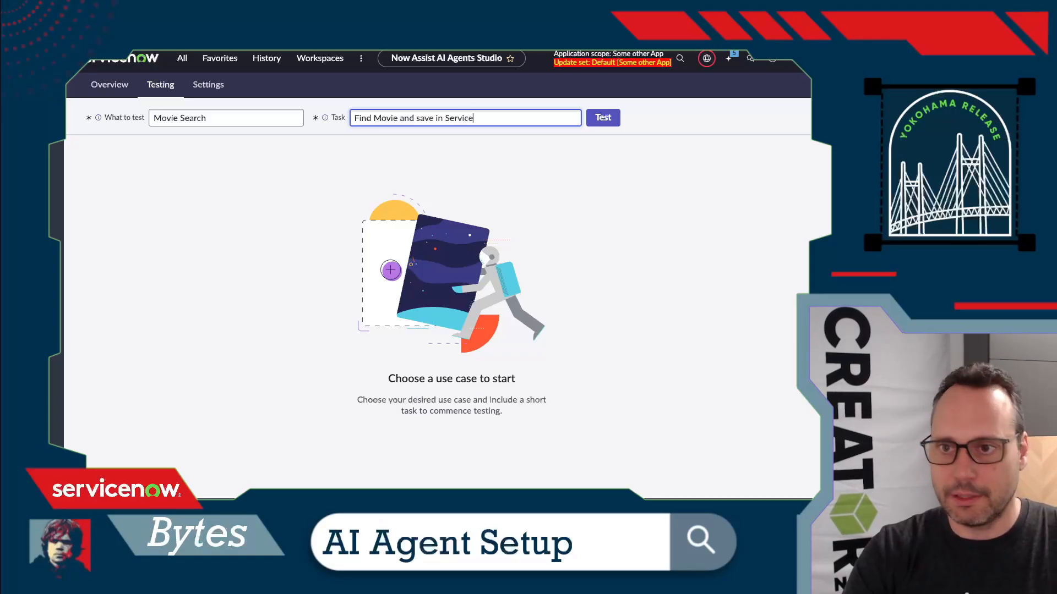
text(Now Table)
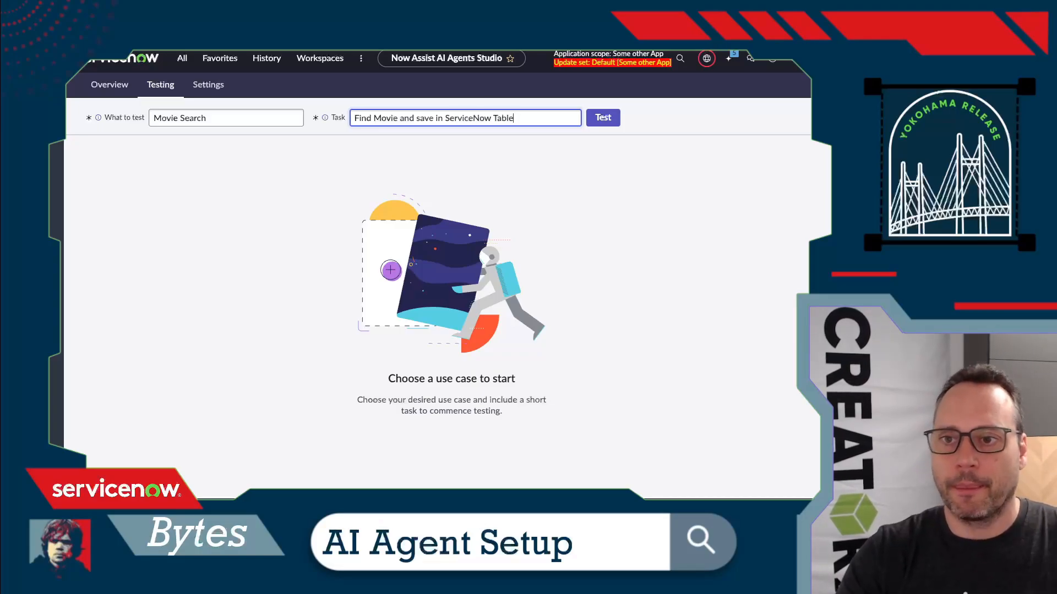
click(615, 121)
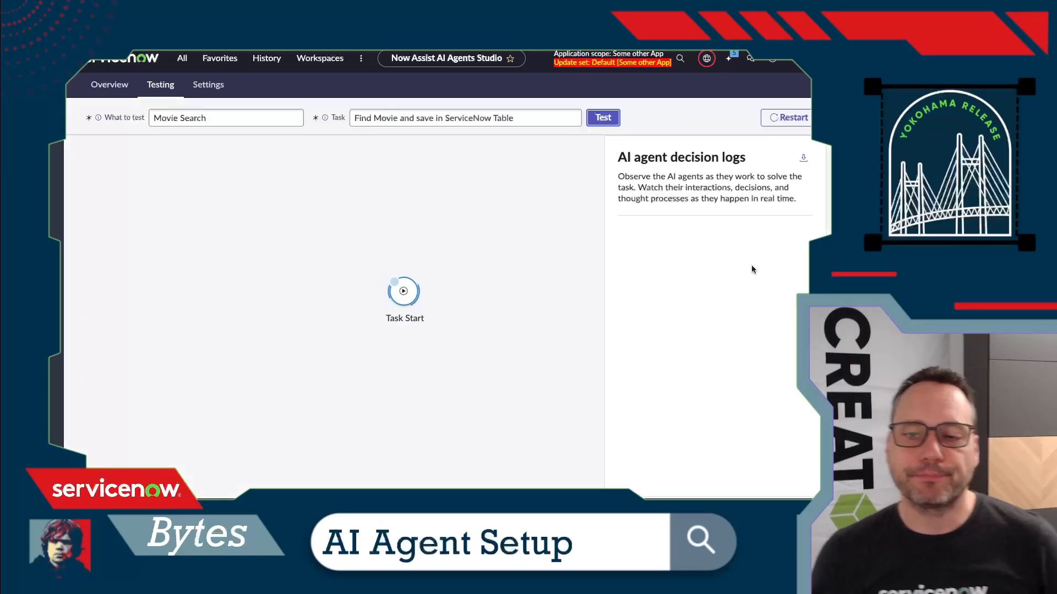